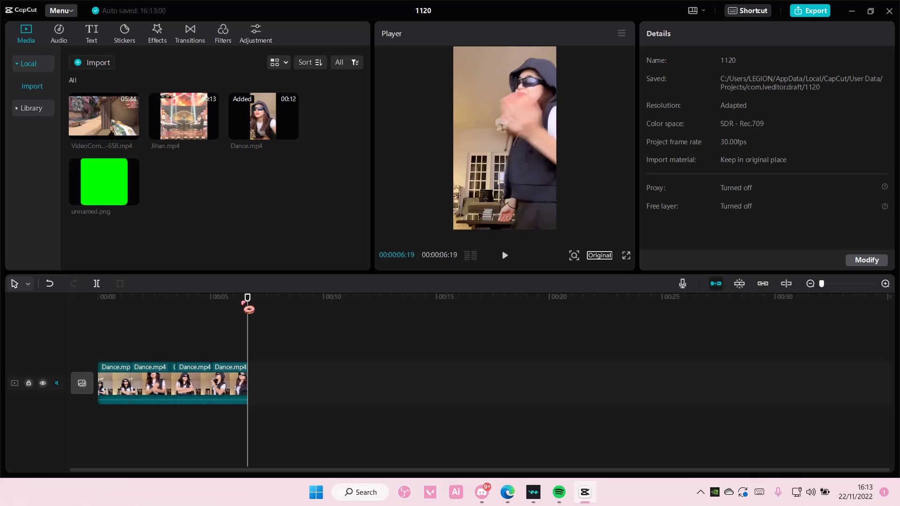
Move the playhead to 00:00:00 at the beginning of the Dance timeline.
key("Home")
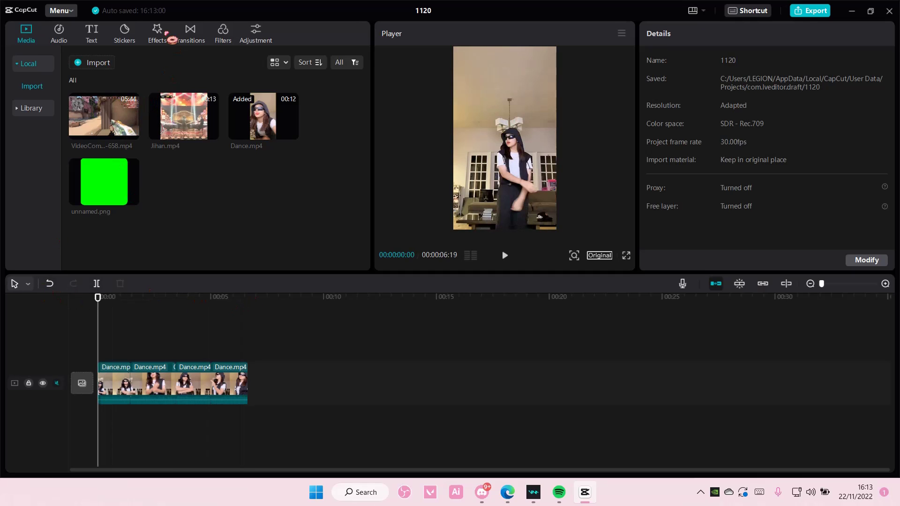
Open the Video effects library and browse past Star and Distortion to the Details category.
left_click(167, 34)
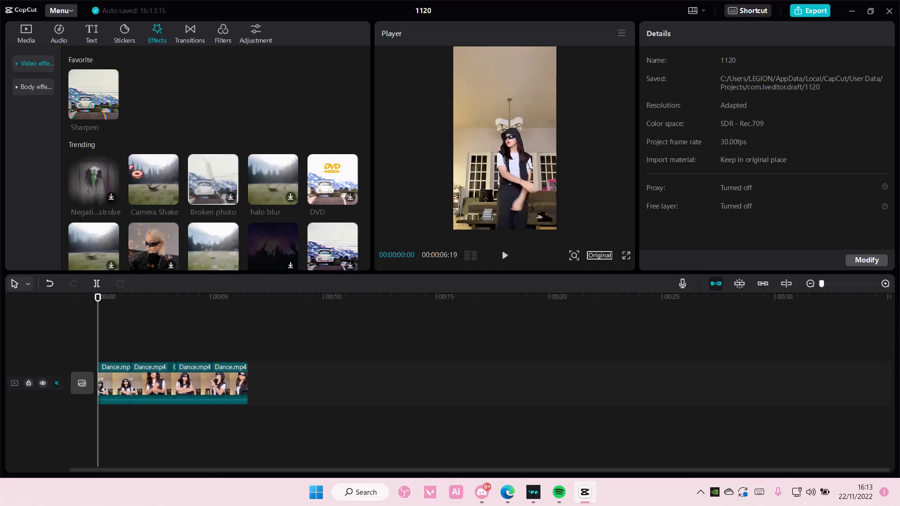
scroll(136, 174, "down", 1)
left_click(36, 63)
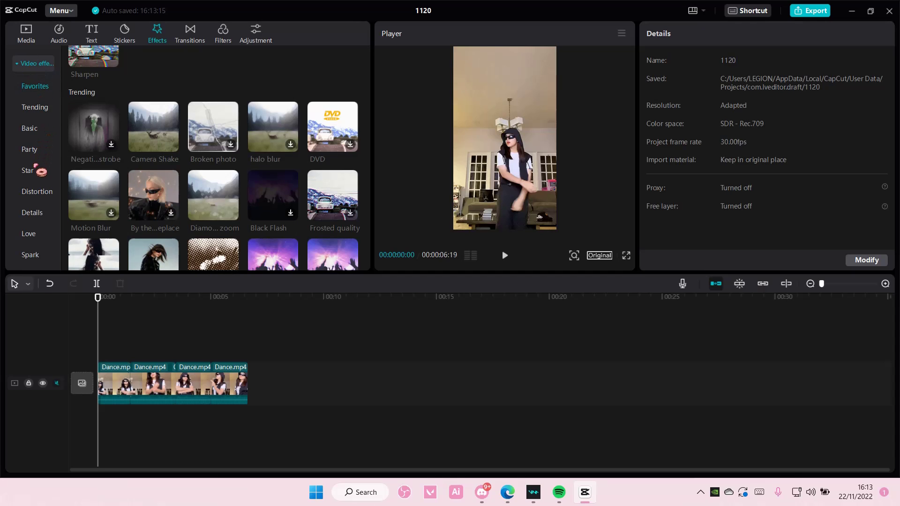
left_click(33, 175)
left_click(34, 193)
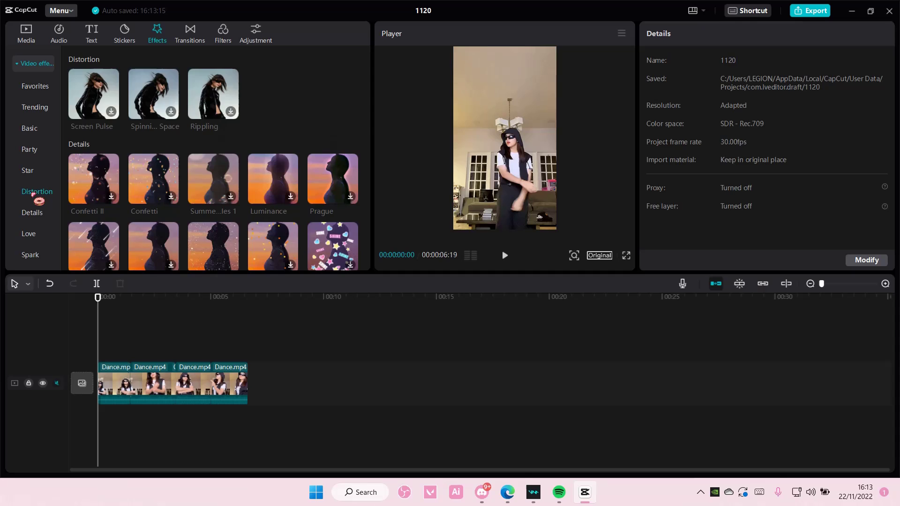
scroll(86, 192, "down", 3)
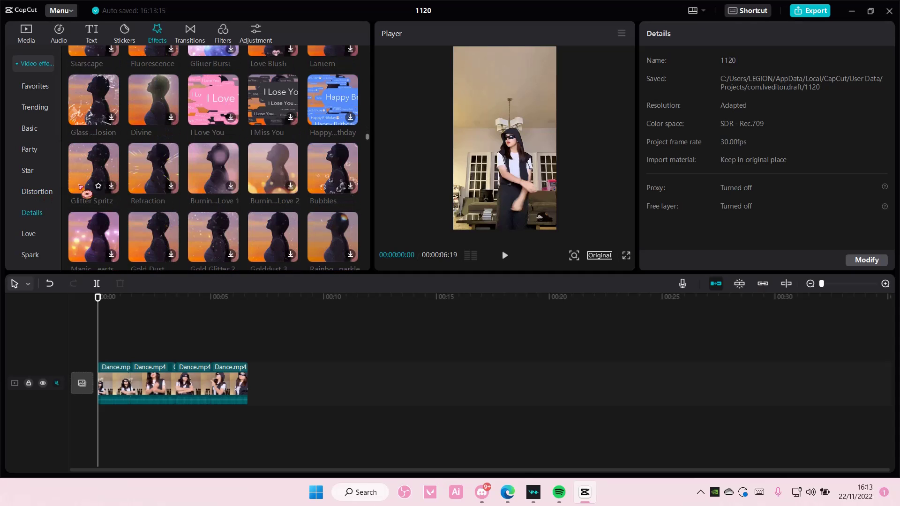
scroll(86, 192, "down", 5)
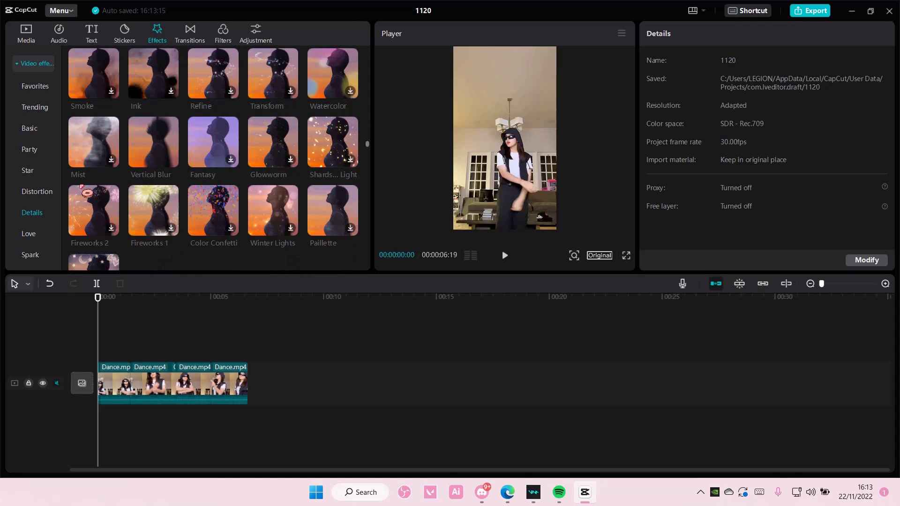
Add Vertical Blur, trim it to a brief moment at the start, and lower Blur from 50 to 30.
left_click(172, 160)
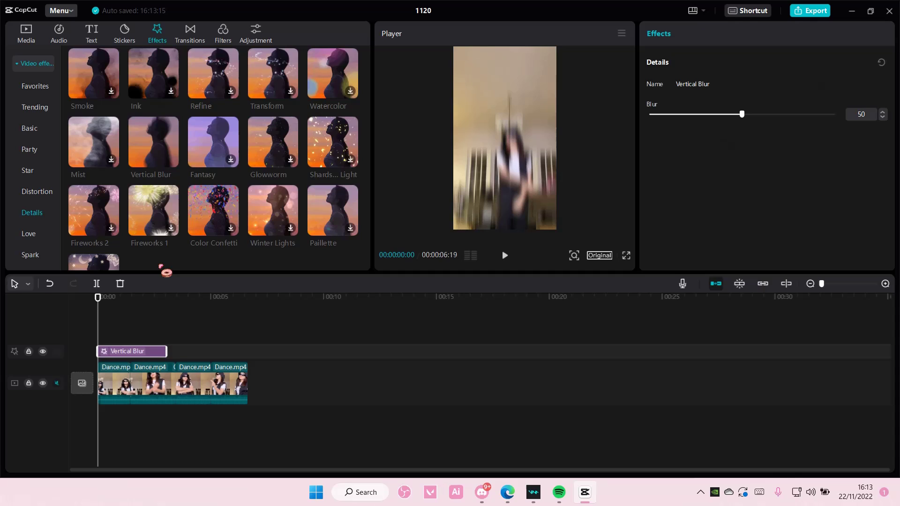
left_click_drag(168, 360, 98, 359)
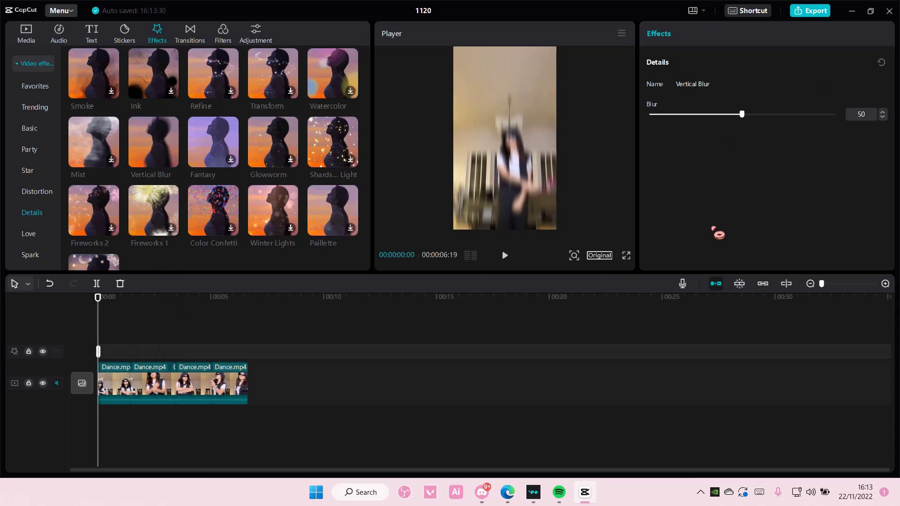
left_click_drag(836, 283, 869, 293)
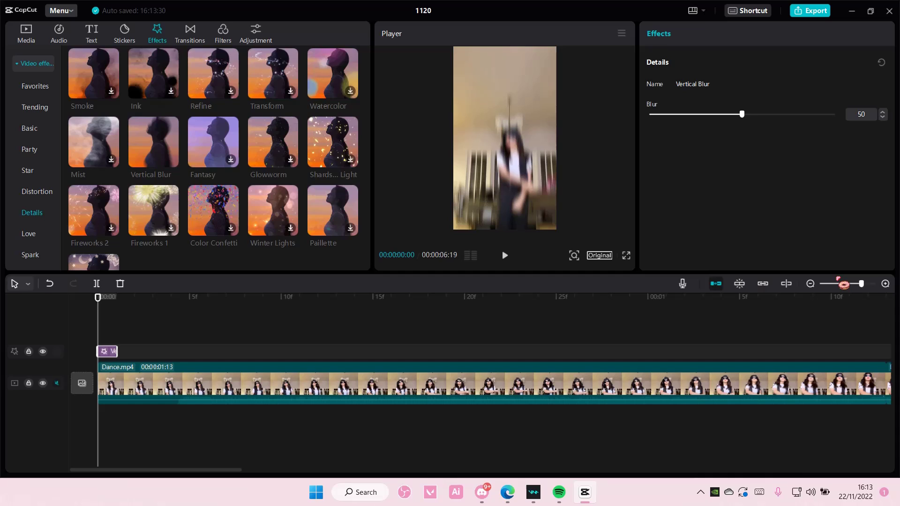
left_click_drag(735, 116, 692, 118)
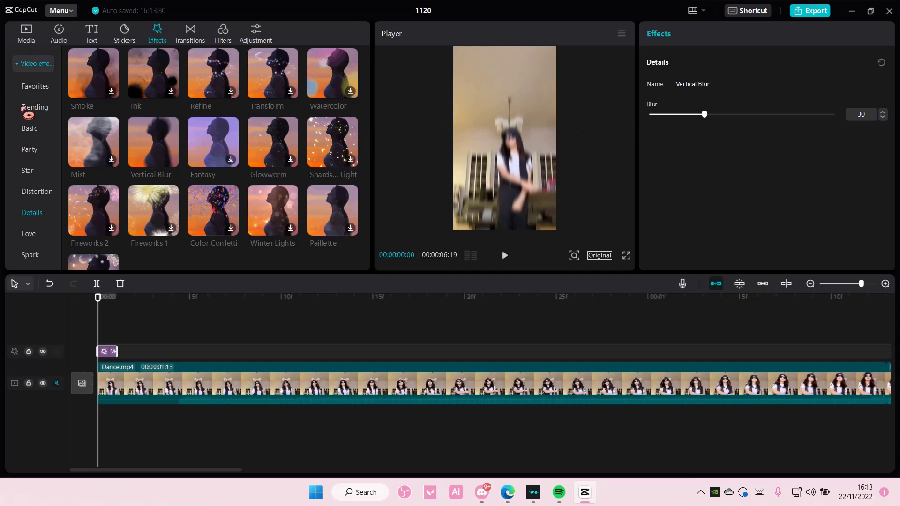
Add a Basic Slanted Blur effect and cut it down to one frame at the video start.
left_click(30, 129)
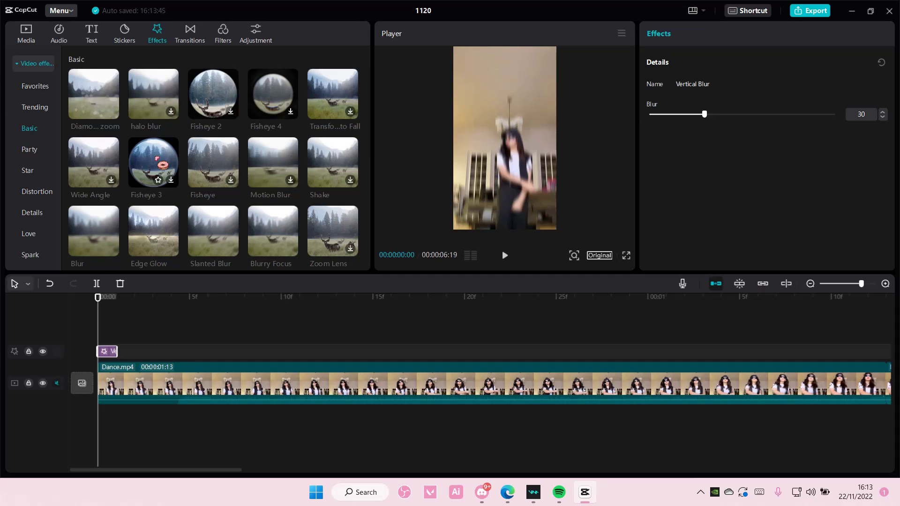
scroll(161, 165, "down", 1)
left_click(231, 195)
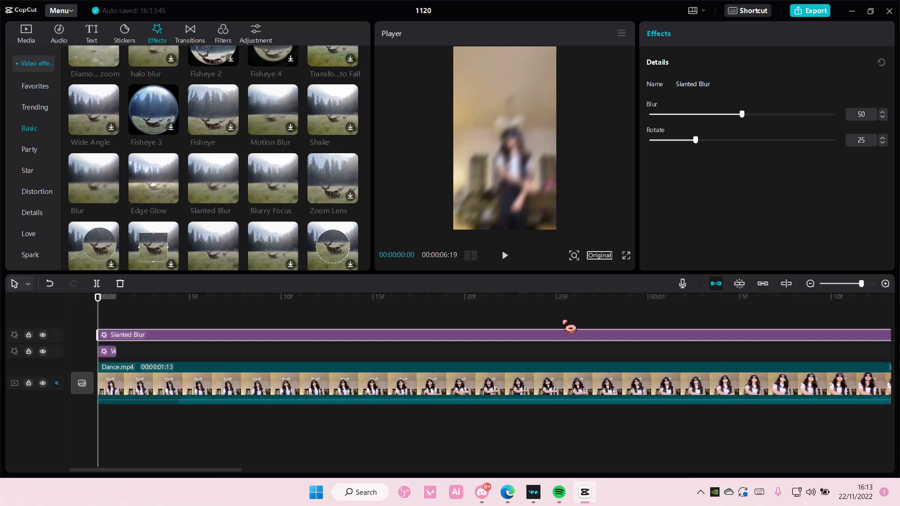
left_click(118, 312)
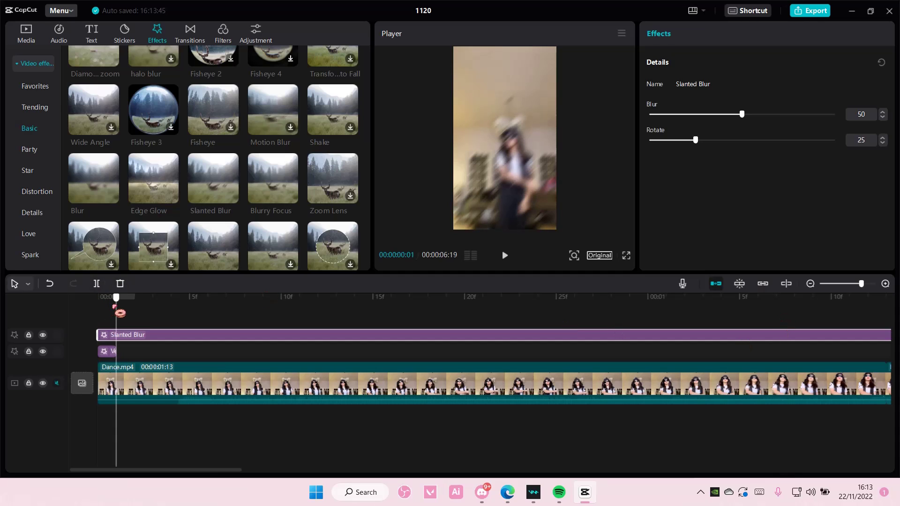
left_click(96, 284)
key("Delete")
Set the short Slanted Blur to Blur 20 and Rotate 43.
left_click(106, 335)
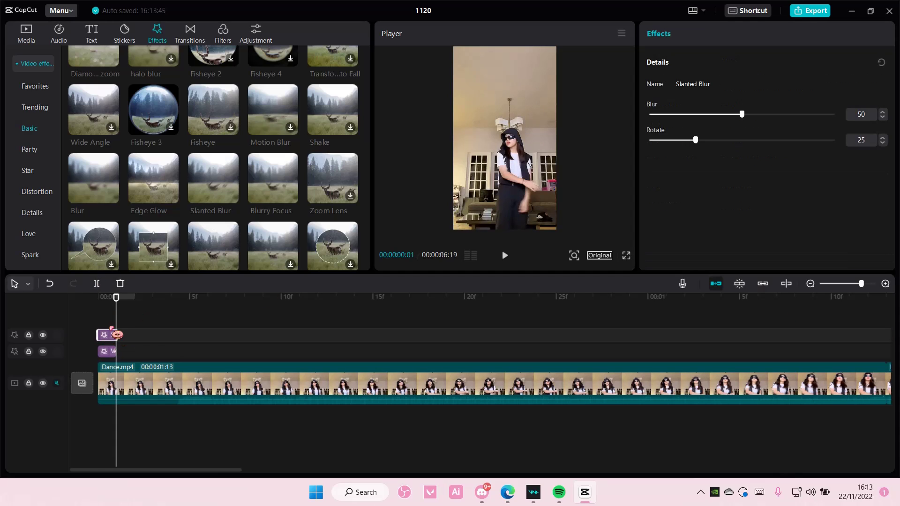
left_click(105, 311)
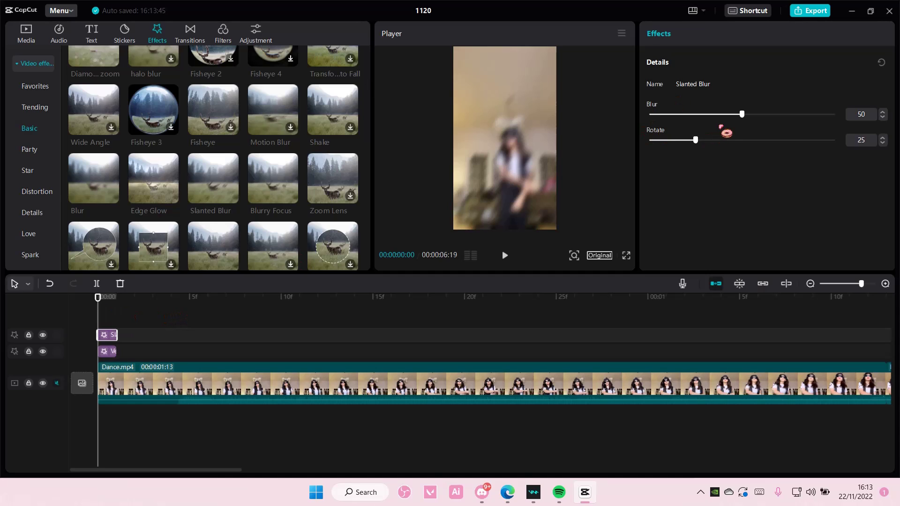
left_click_drag(742, 115, 686, 115)
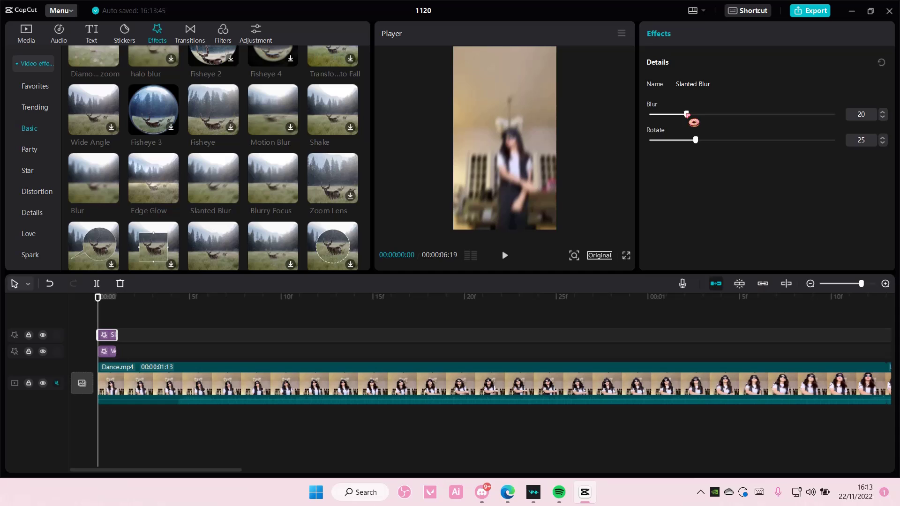
left_click_drag(697, 140, 747, 150)
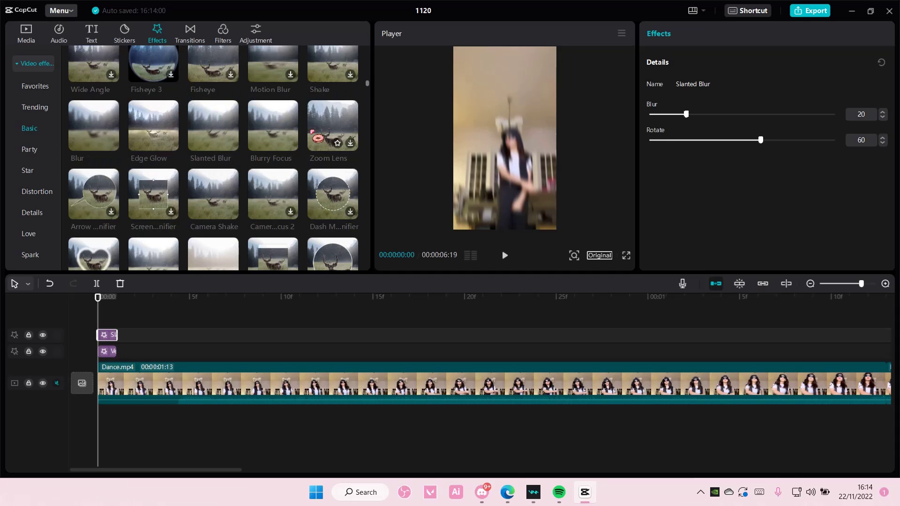
Scroll through the Basic effects grid to locate the Shake effect.
scroll(315, 136, "down", 1)
scroll(333, 132, "down", 3)
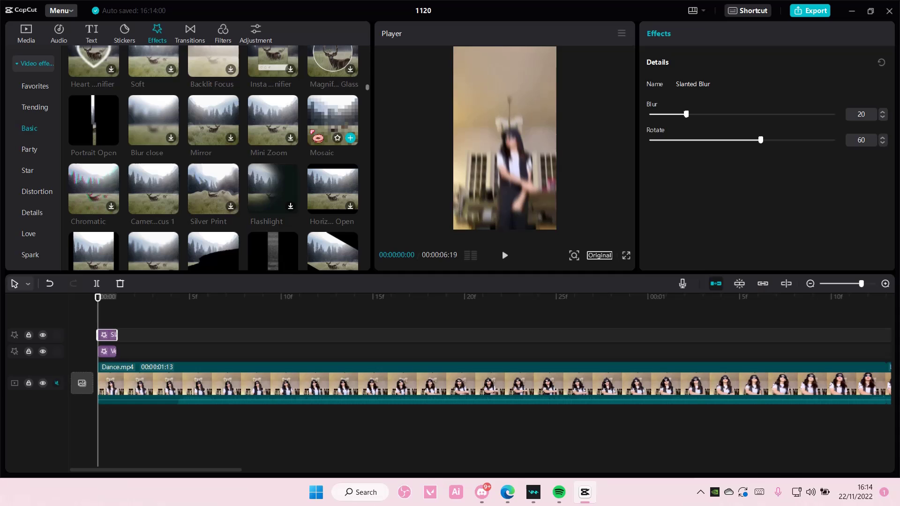
scroll(316, 137, "down", 3)
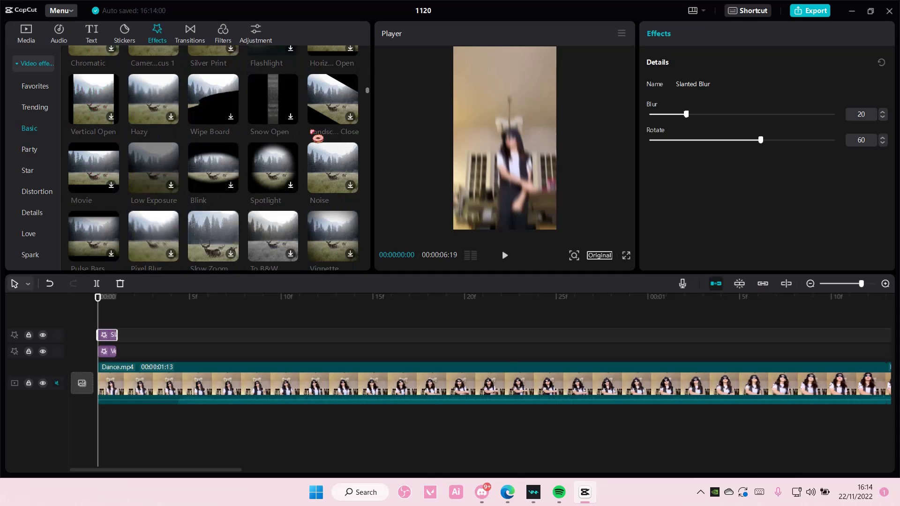
scroll(318, 140, "down", 3)
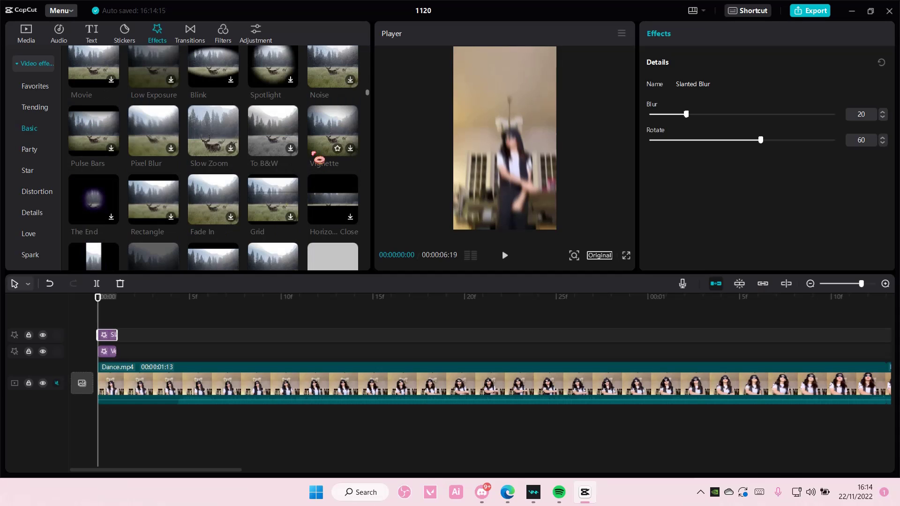
scroll(333, 169, "up", 5)
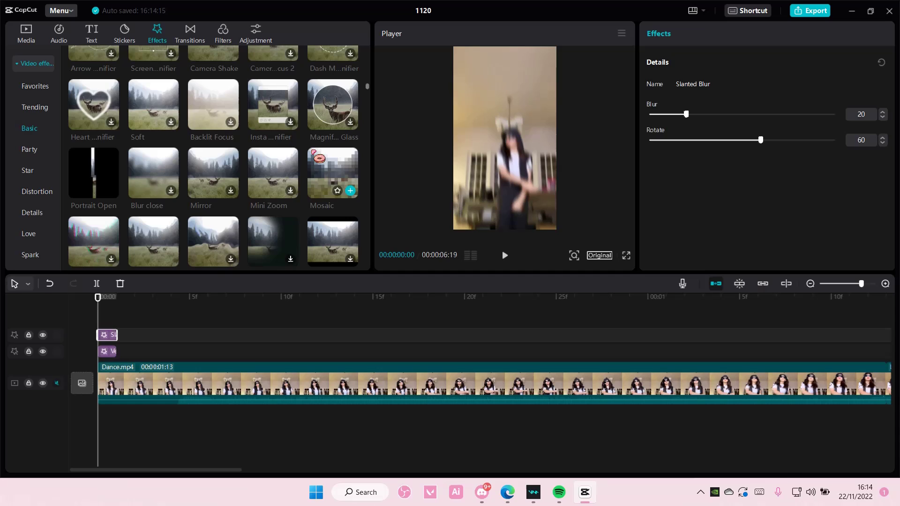
scroll(333, 169, "up", 1)
scroll(333, 164, "up", 1)
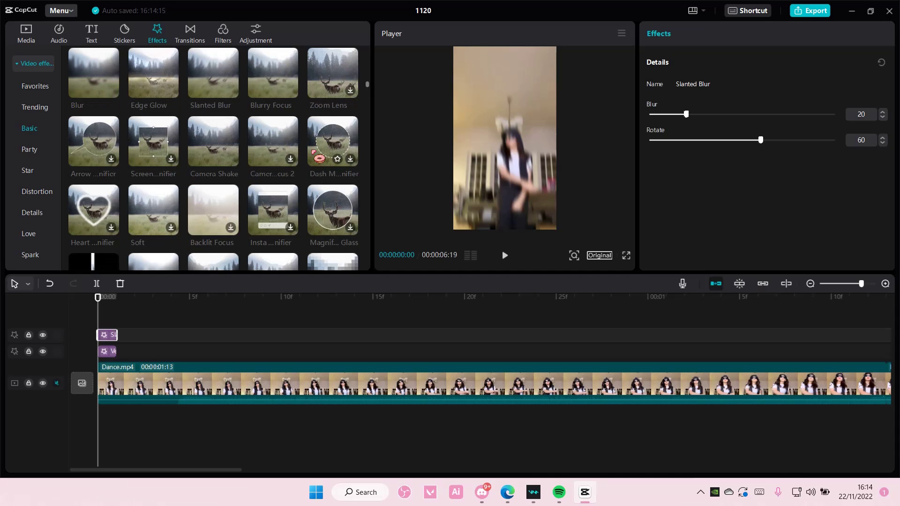
scroll(333, 131, "up", 2)
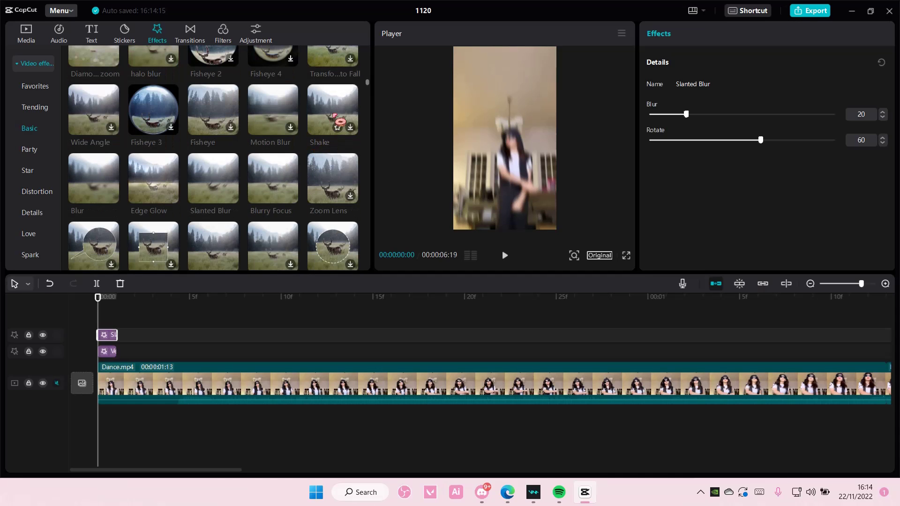
Add a Shake effect at the video start and delete the extra Shake clip.
left_click(349, 125)
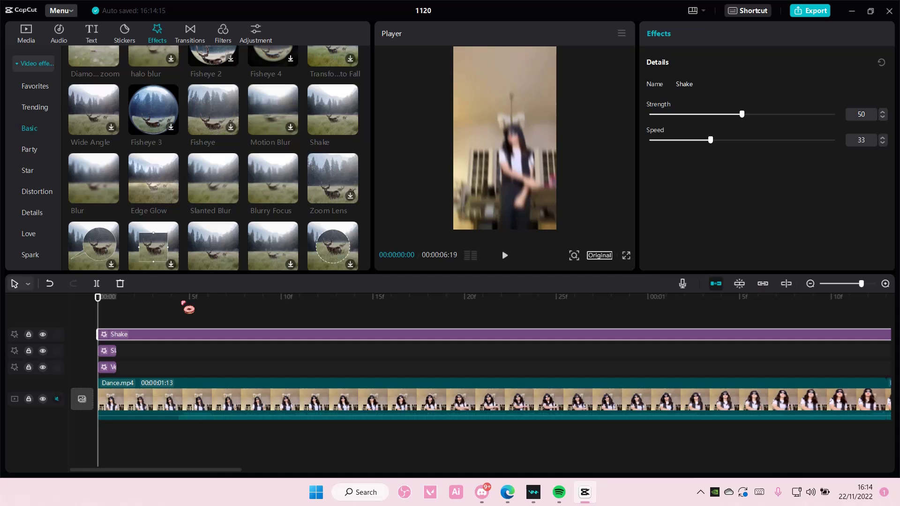
key("Right")
left_click_drag(108, 335, 152, 335)
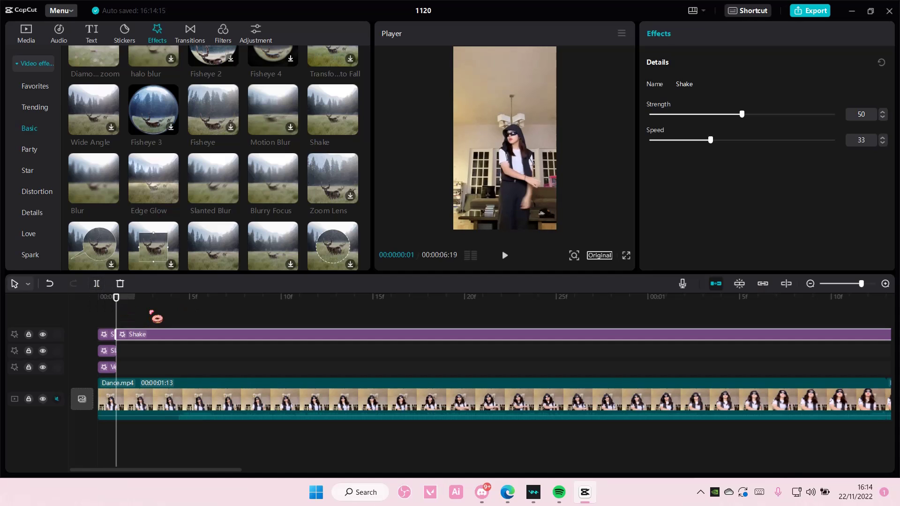
key("Delete")
left_click(114, 334)
key("Left")
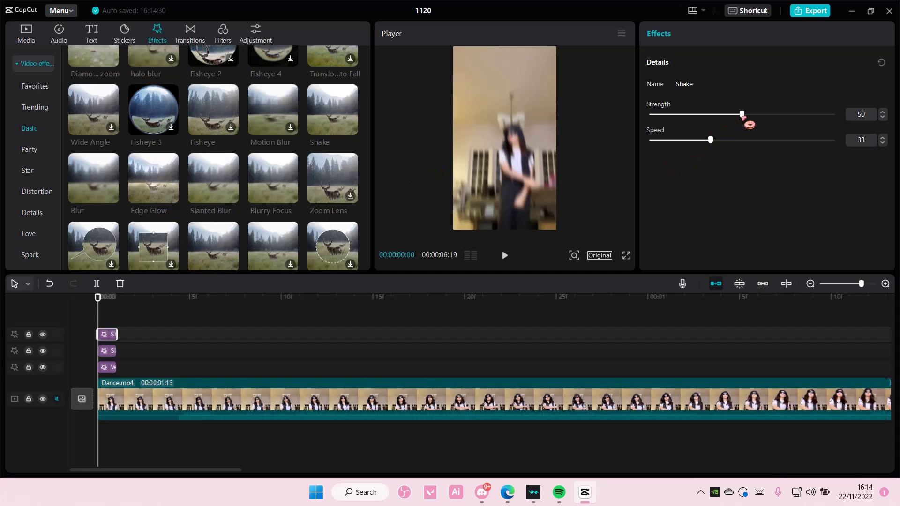
Set Shake to Strength 20 and Speed 15, then select all three effect clips.
left_click_drag(742, 115, 700, 115)
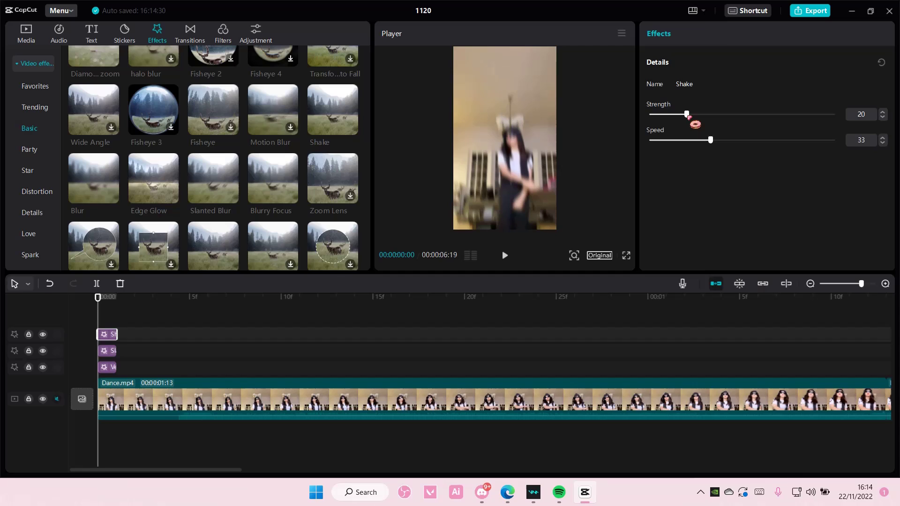
left_click_drag(711, 140, 677, 141)
left_click_drag(131, 367, 99, 336)
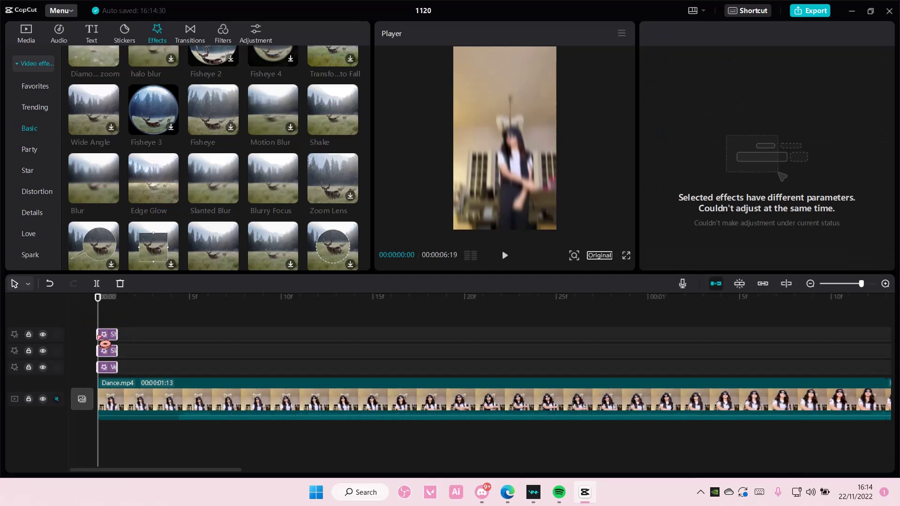
Paste the three copied effects at each cut, starting at 00:00:01:13, then return to 0.
left_click(809, 284)
left_click(808, 285)
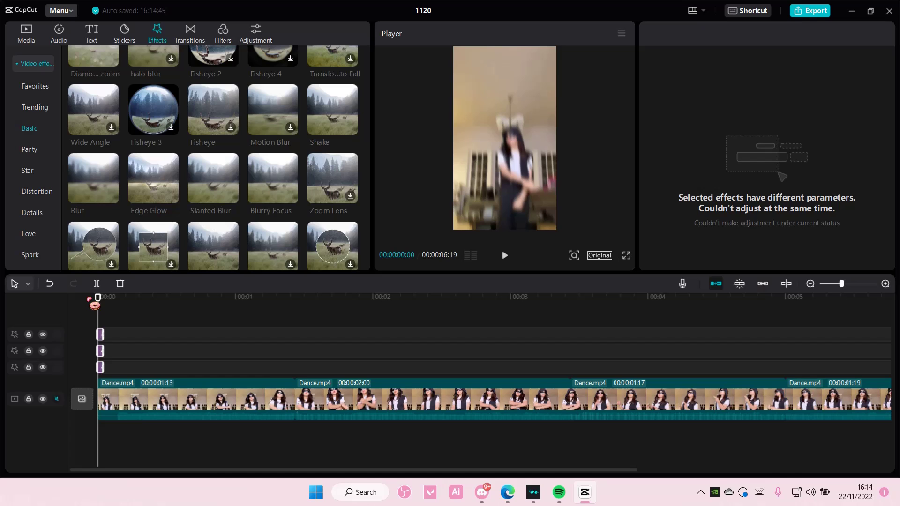
left_click_drag(98, 298, 578, 346)
key("ctrl+v")
key("ctrl+v")
left_click_drag(583, 308, 790, 346)
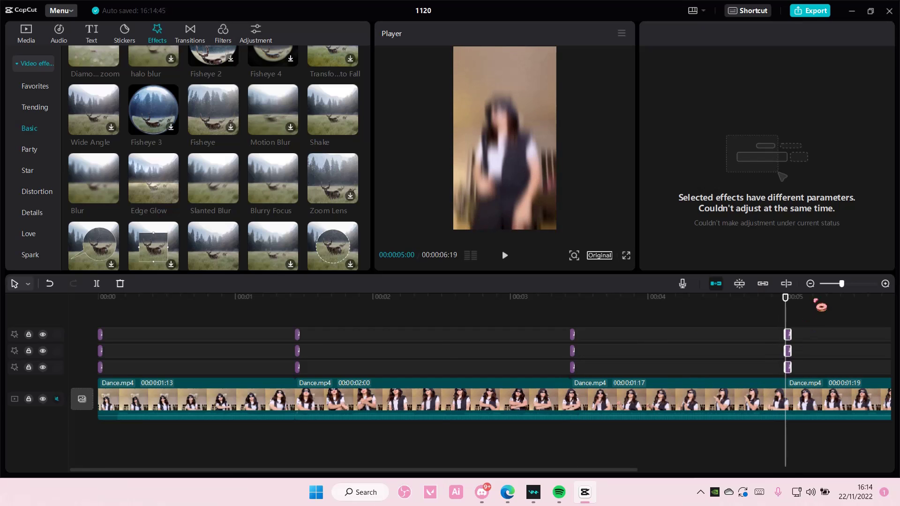
left_click(810, 283)
left_click_drag(422, 314, 103, 314)
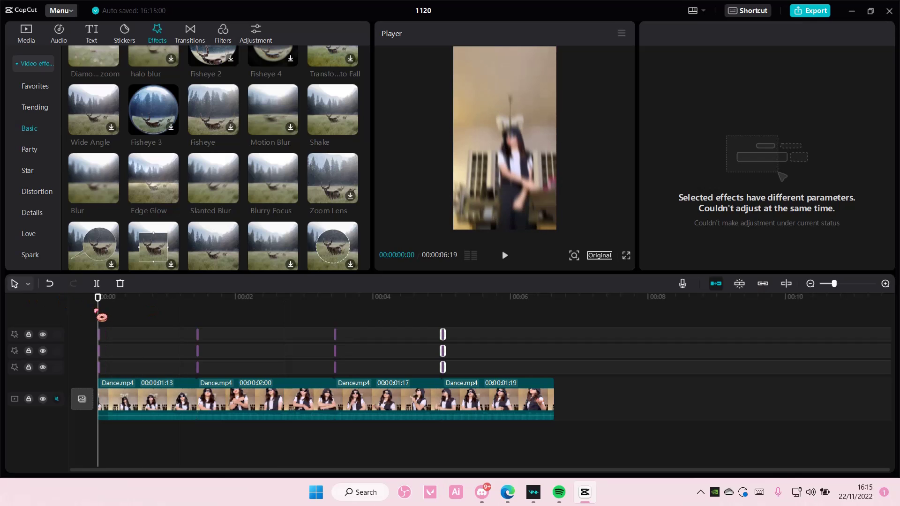
Give the first Dance.mp4 clip the Rock Vertically in-animation with a 0.2s duration.
left_click(136, 392)
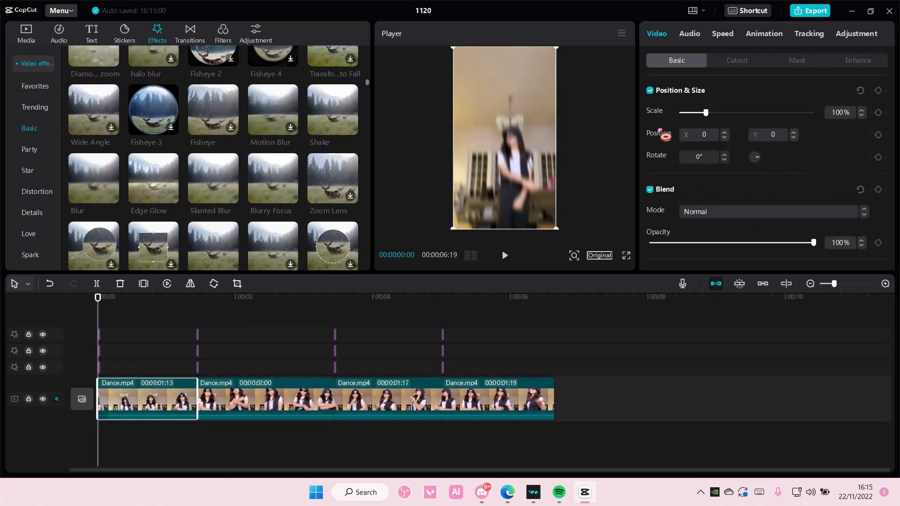
left_click(765, 34)
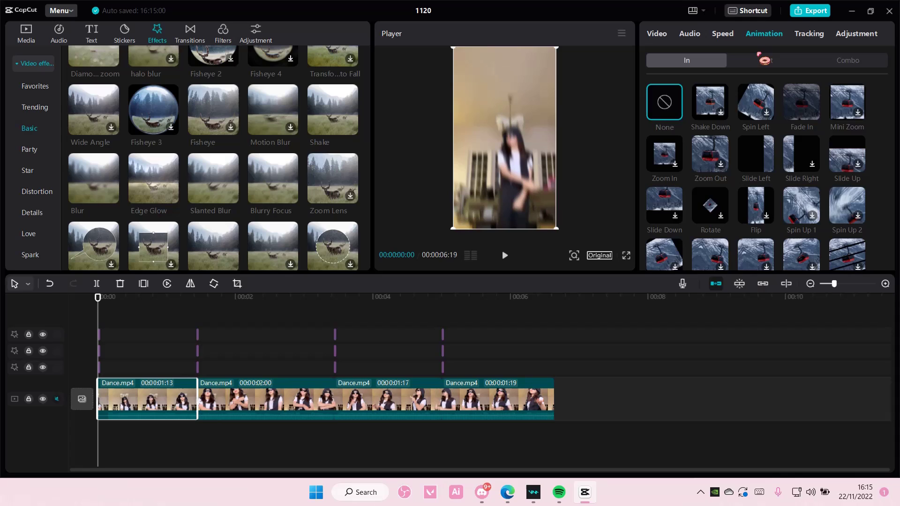
scroll(777, 104, "down", 3)
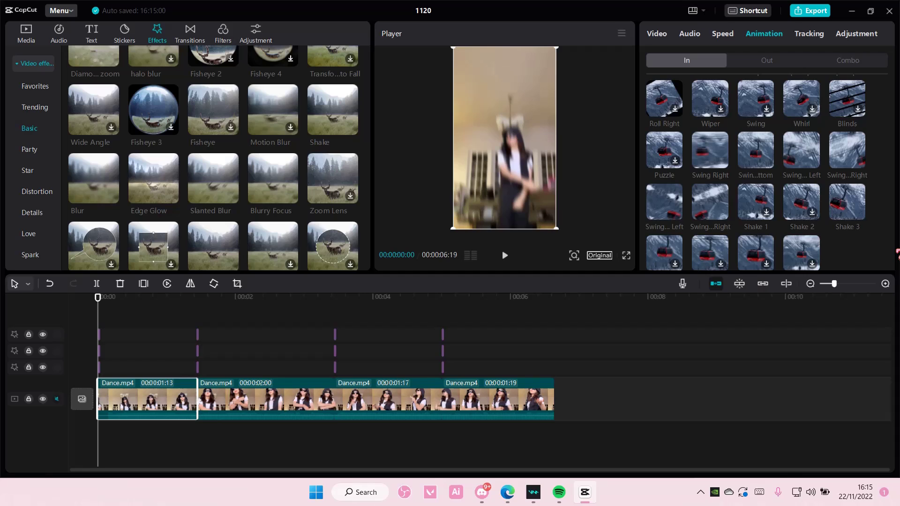
scroll(812, 239, "up", 5)
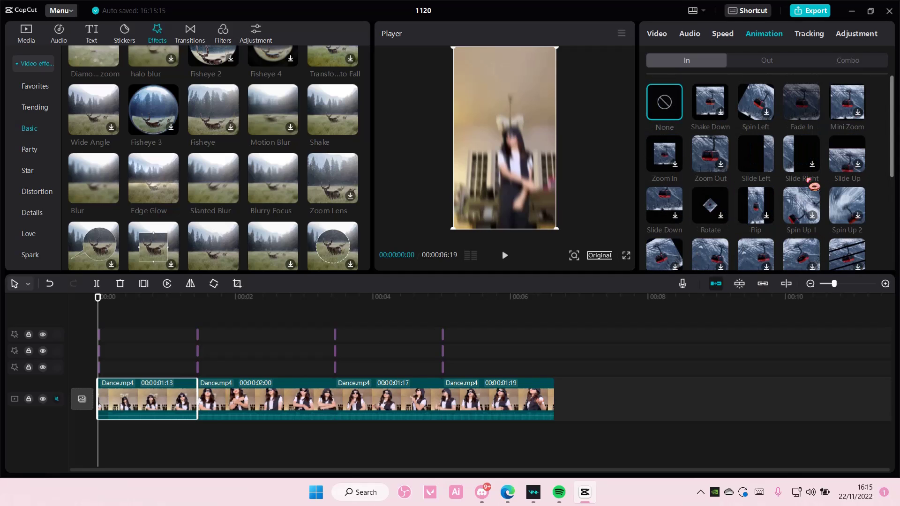
scroll(745, 202, "down", 2)
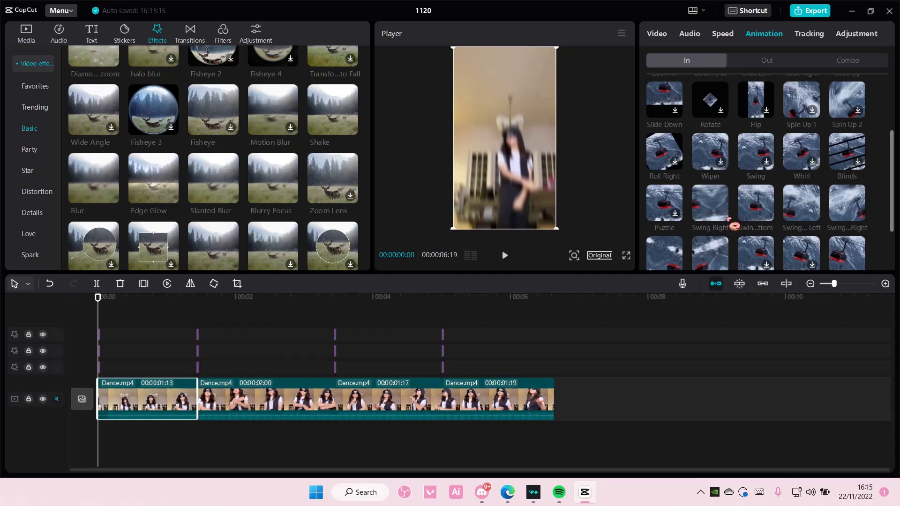
scroll(722, 229, "down", 2)
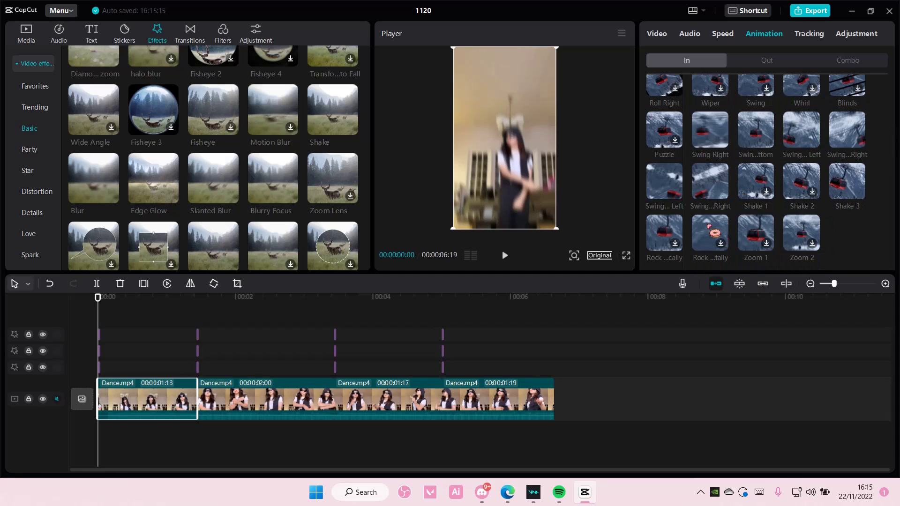
left_click(665, 232)
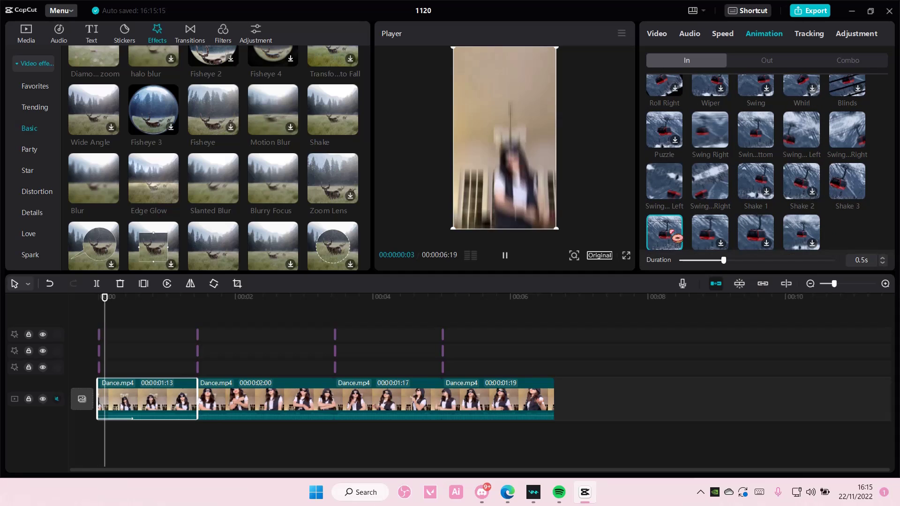
scroll(677, 238, "down", 1)
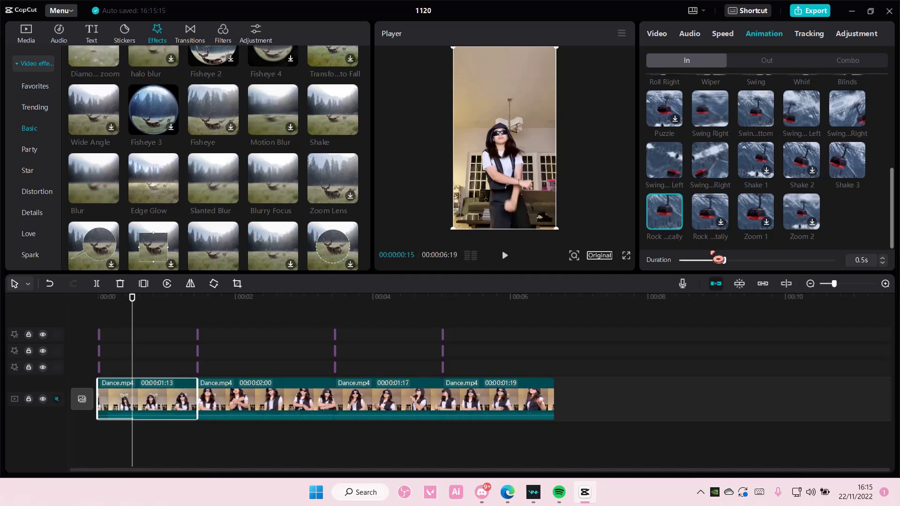
left_click_drag(721, 262, 691, 265)
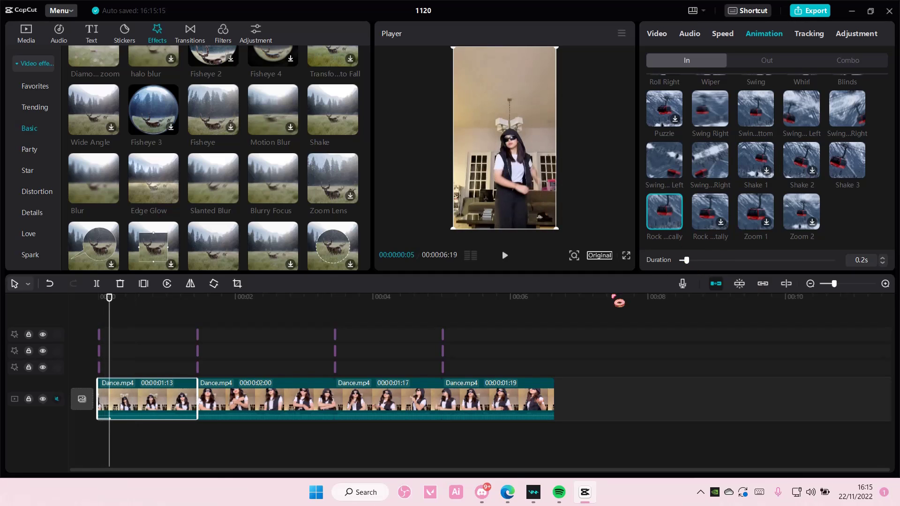
Apply the same Rock Vertically in-animation to the second and last clips.
left_click(283, 403)
left_click(664, 233)
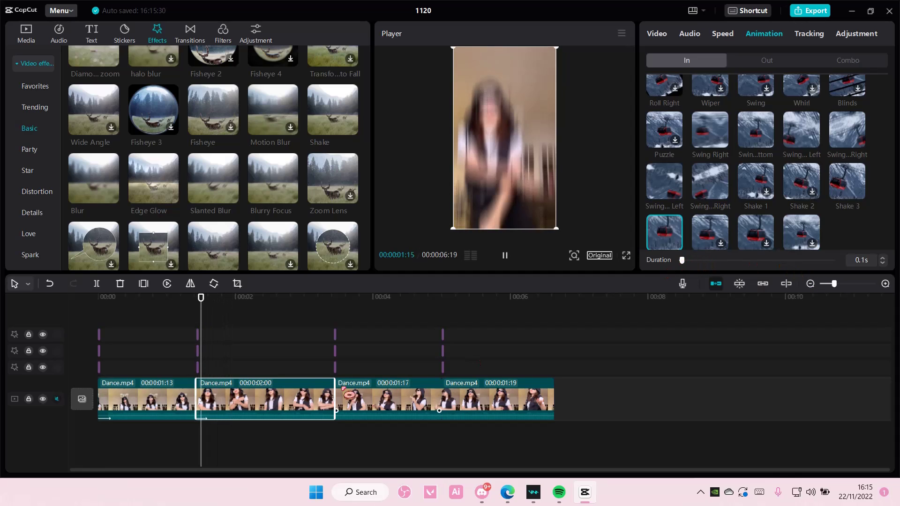
mouse_move(687, 268)
left_mouse_down()
mouse_move(733, 268)
mouse_move(689, 267)
left_mouse_up()
left_click(681, 254)
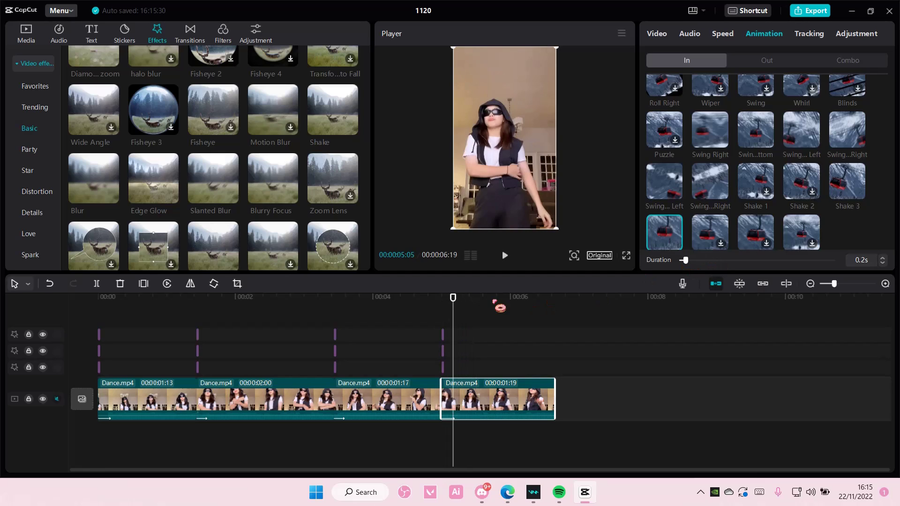
Keyframe the first clip's opacity at its start and lower it to 41% near 00:00:01:11.
left_click(136, 390)
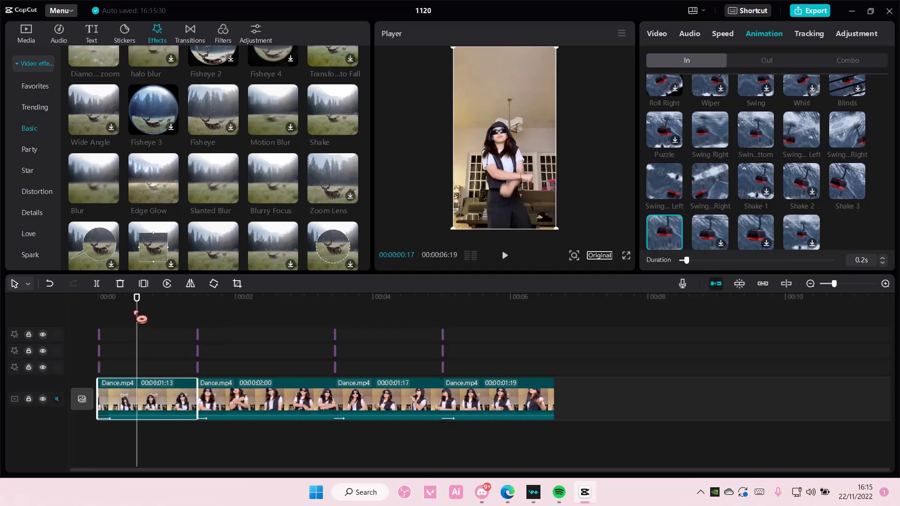
left_click(663, 35)
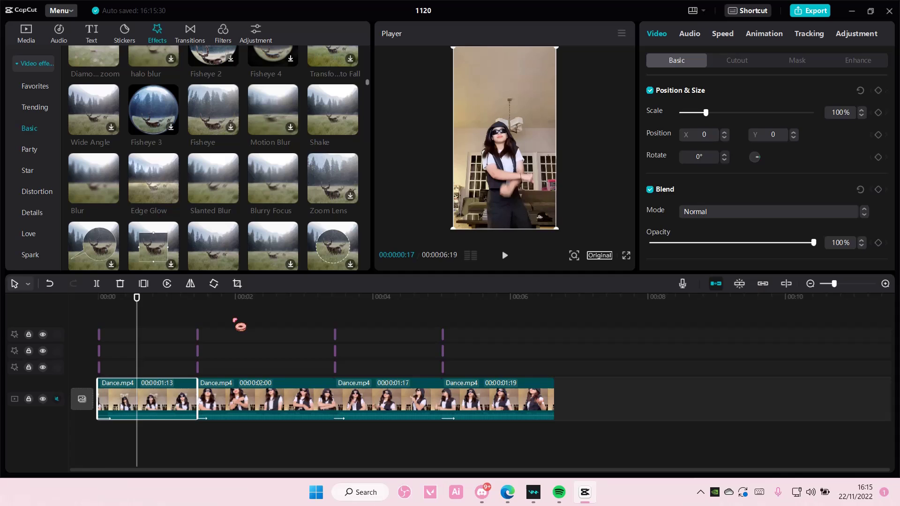
left_click_drag(138, 306, 105, 309)
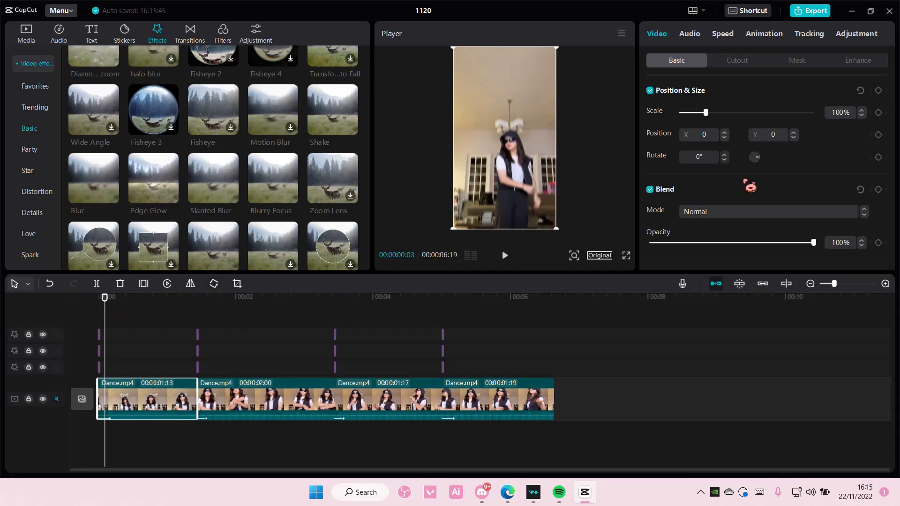
scroll(781, 183, "down", 2)
left_click(879, 201)
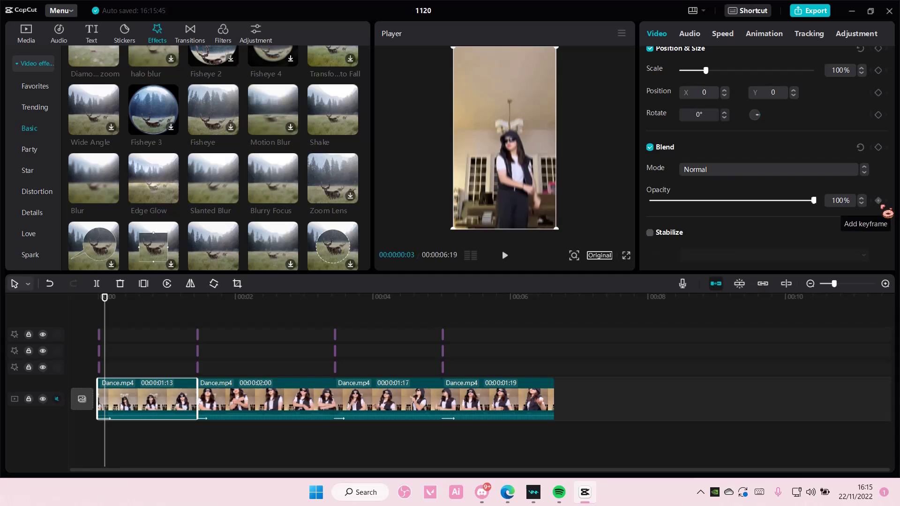
left_click_drag(115, 315, 196, 324)
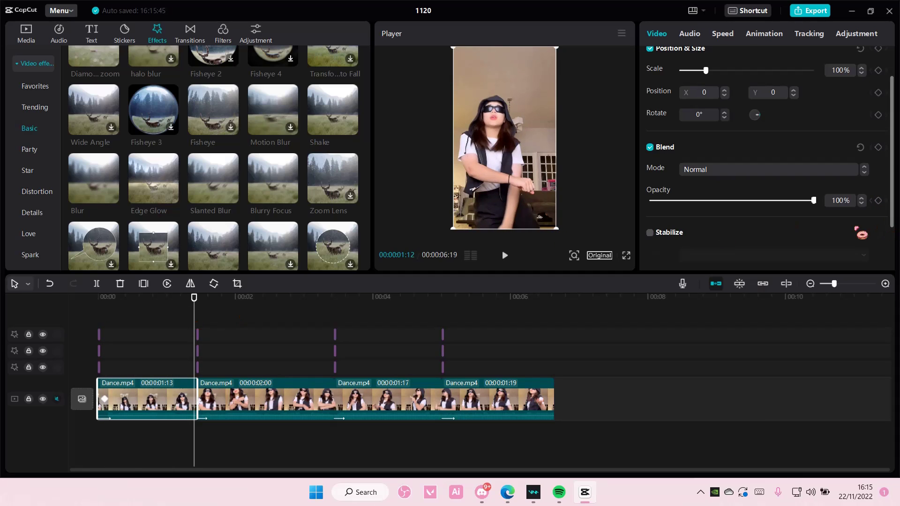
left_click_drag(792, 202, 752, 214)
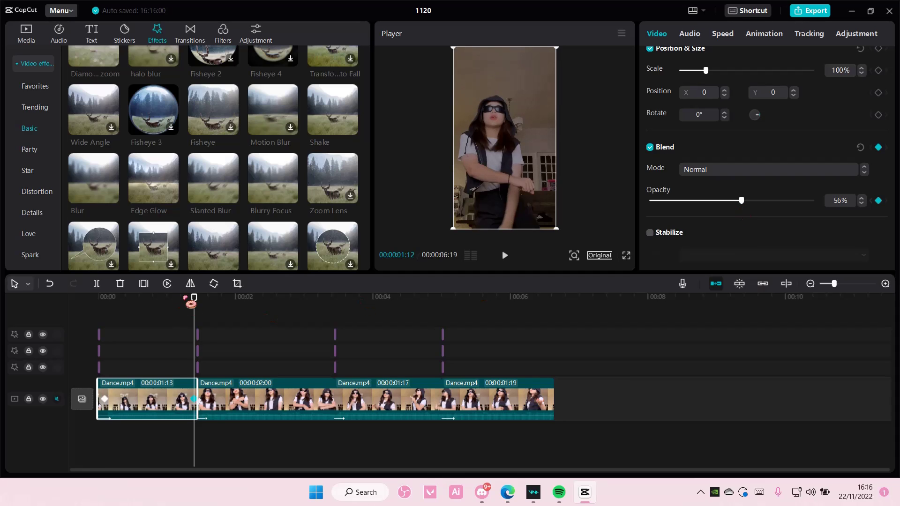
Keyframe the second clip at 100% opacity at its start, fading to 56% near its end.
left_click(234, 307)
left_click(229, 349)
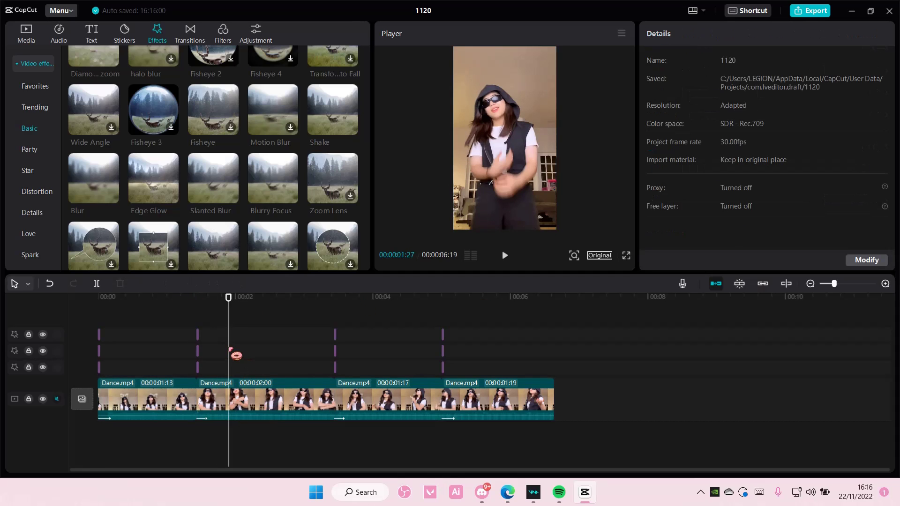
left_click(206, 357)
left_click(234, 396)
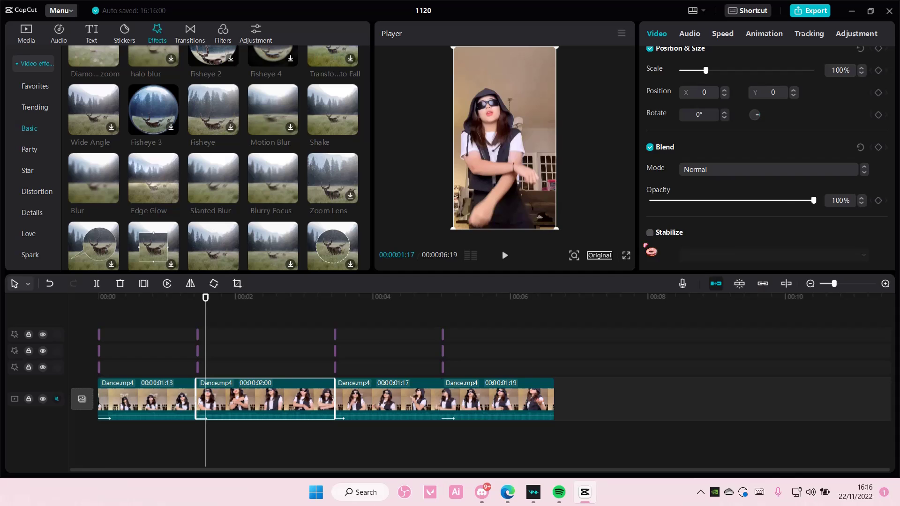
left_click(878, 201)
left_click_drag(210, 307, 328, 322)
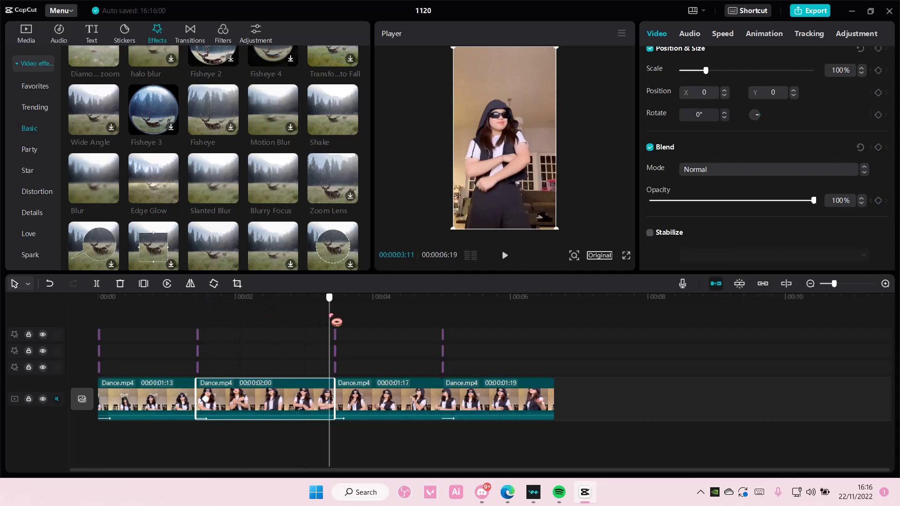
left_click_drag(812, 207, 742, 212)
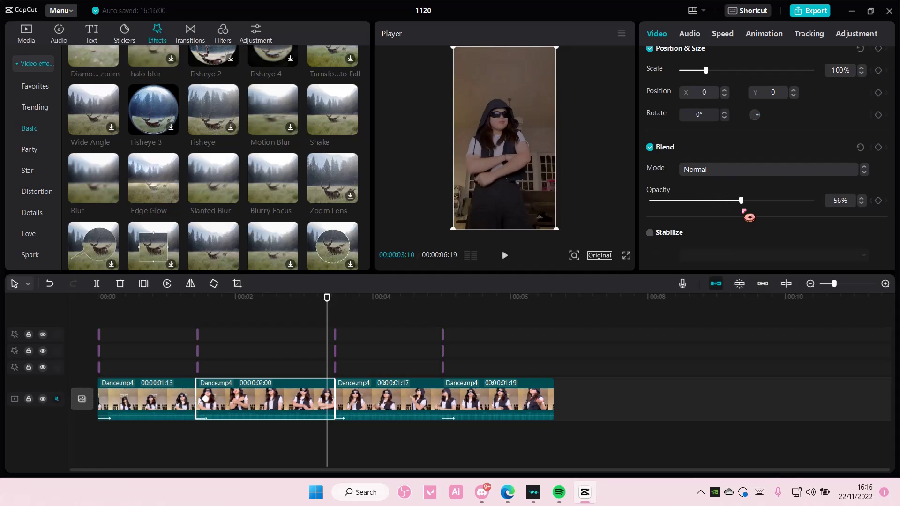
Keyframe the third clip at 100% opacity at its start, fading to 56% near its end.
left_click(372, 299)
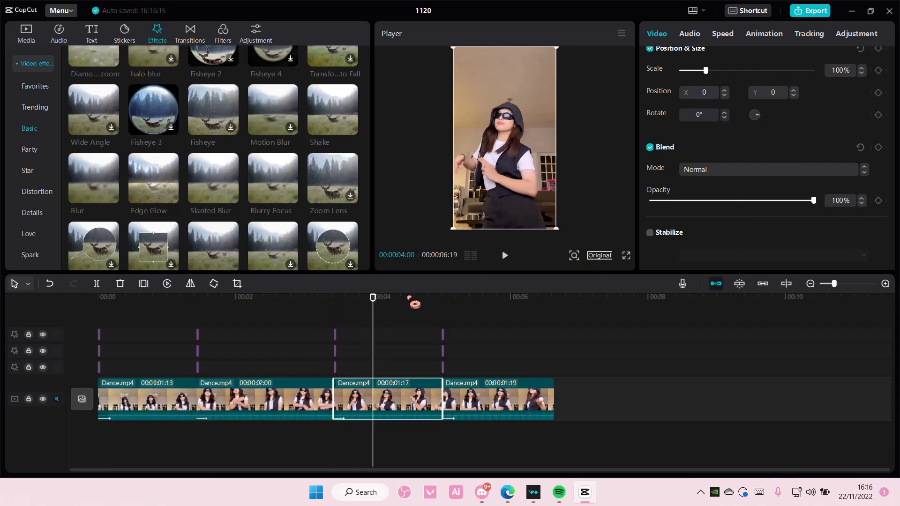
left_click_drag(372, 300, 344, 307)
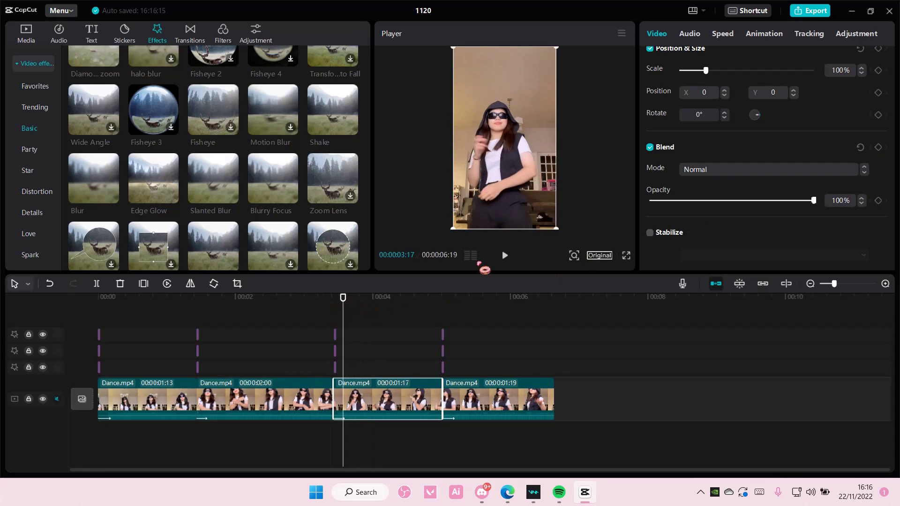
left_click(878, 201)
left_click_drag(394, 296, 429, 312)
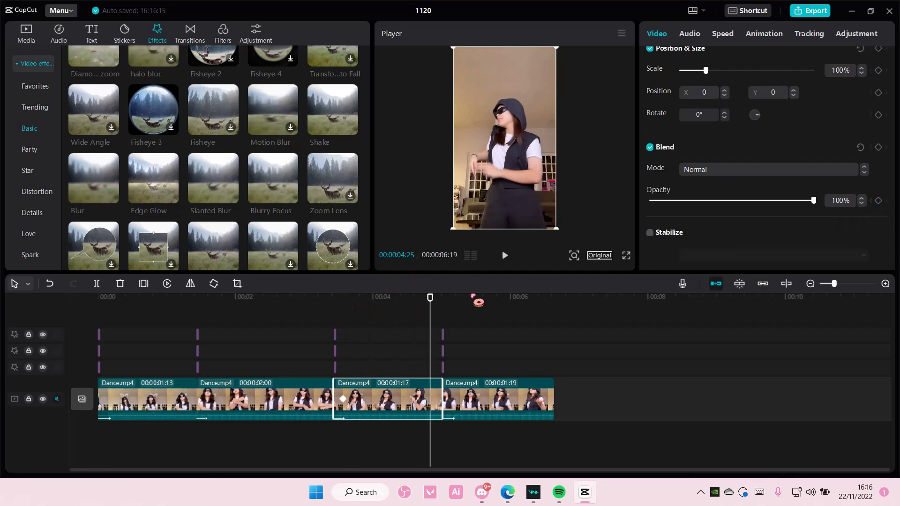
left_click_drag(814, 201, 741, 202)
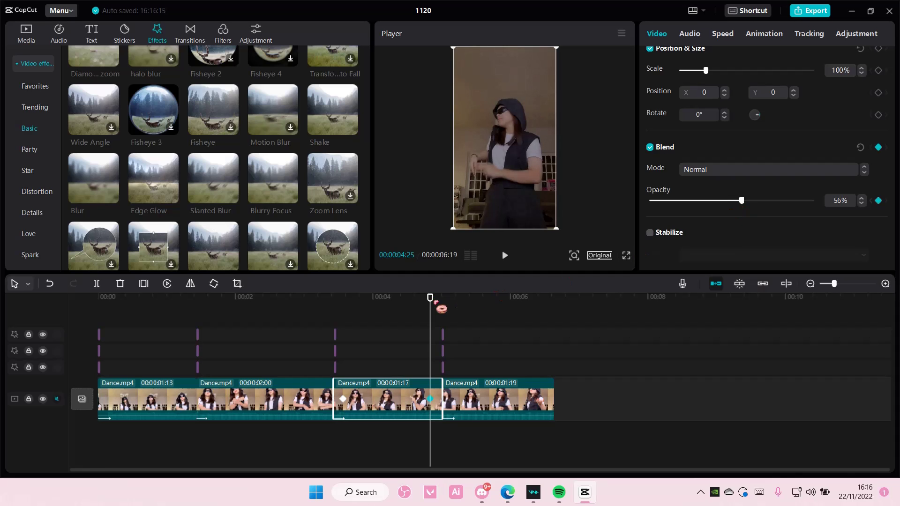
Give the fourth clip the same 100%-to-56% opacity fade, then return to the timeline start.
left_click(472, 308)
left_click(486, 351)
left_click(488, 397)
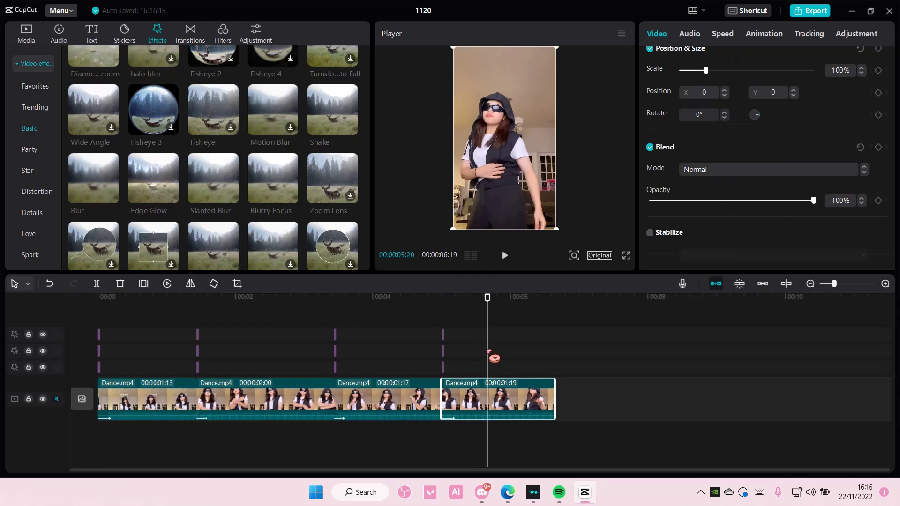
left_click_drag(488, 353, 459, 354)
left_click(879, 200)
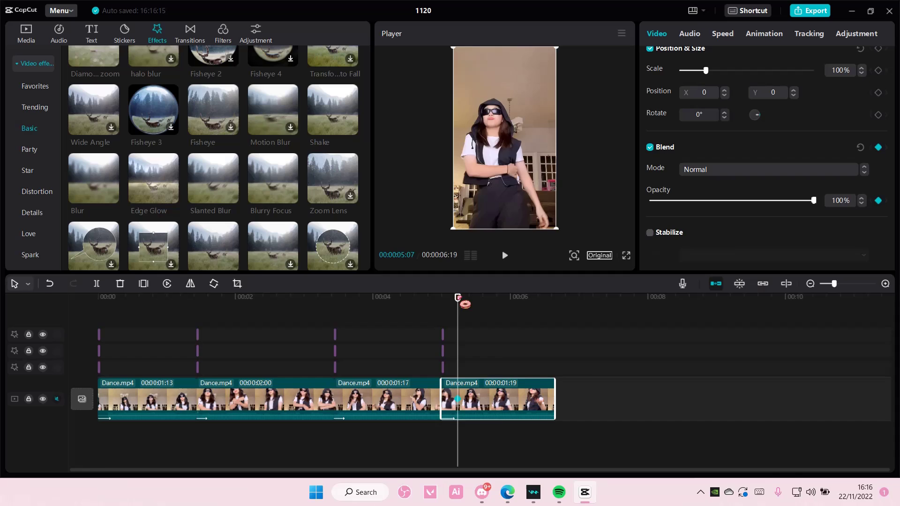
left_click_drag(465, 304, 547, 308)
left_click(878, 200)
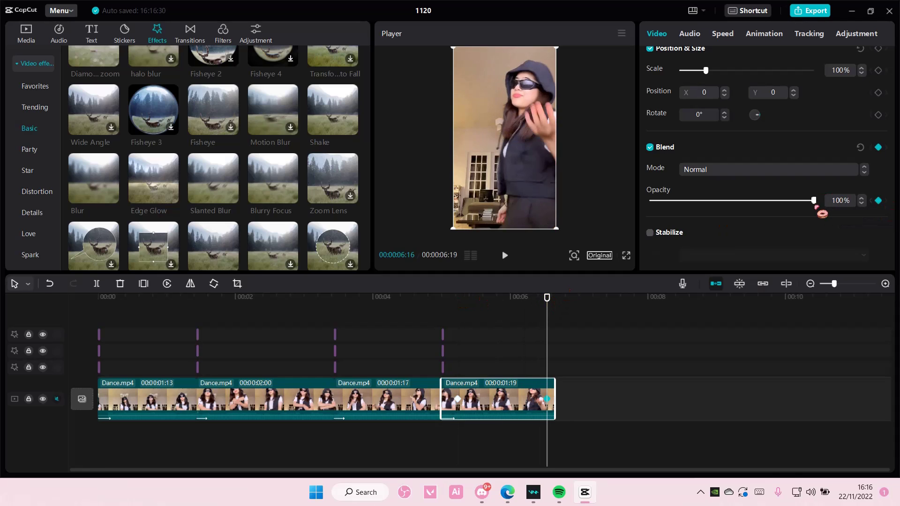
left_click_drag(816, 206, 746, 207)
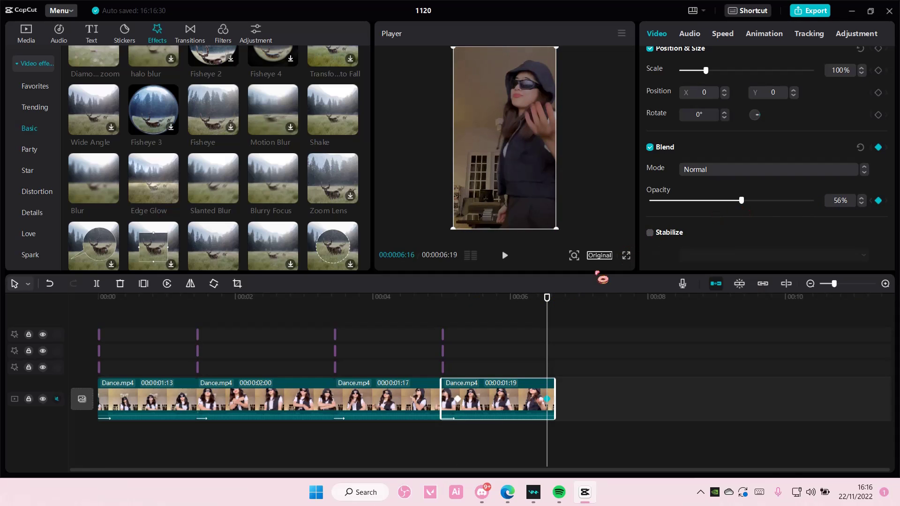
left_click_drag(552, 302, 97, 300)
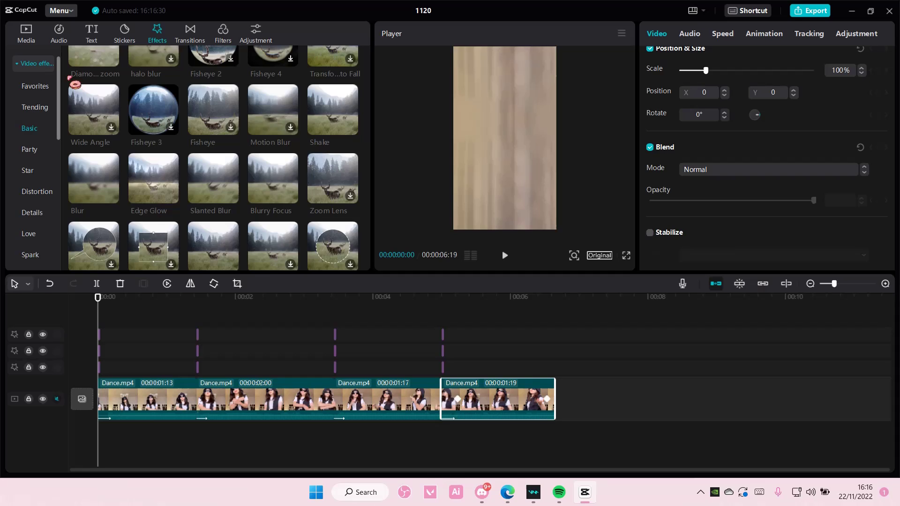
Add the plain white B&W stock clip to an overlay track at the start, trimmed to a brief flash.
left_click(25, 35)
left_click(31, 108)
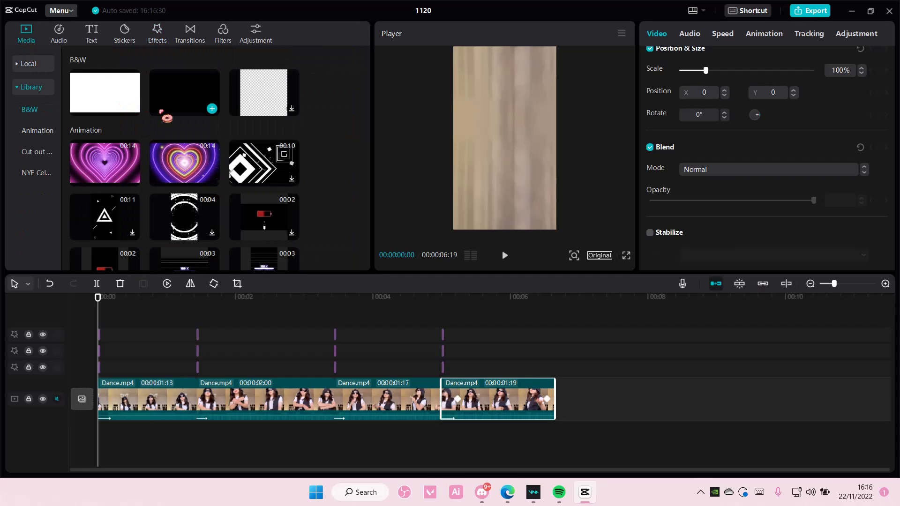
left_click(133, 109)
mouse_move(123, 399)
left_mouse_down()
mouse_move(121, 372)
mouse_move(126, 390)
left_mouse_up()
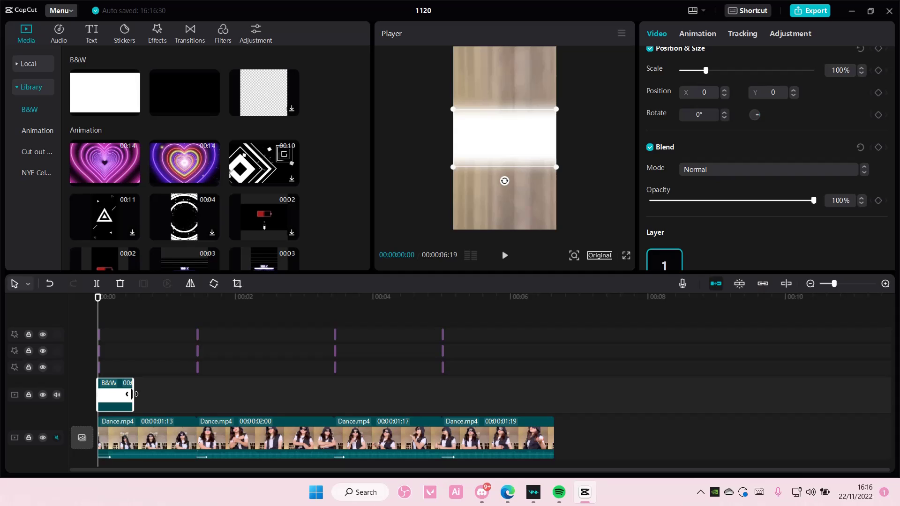
left_click_drag(129, 395, 107, 403)
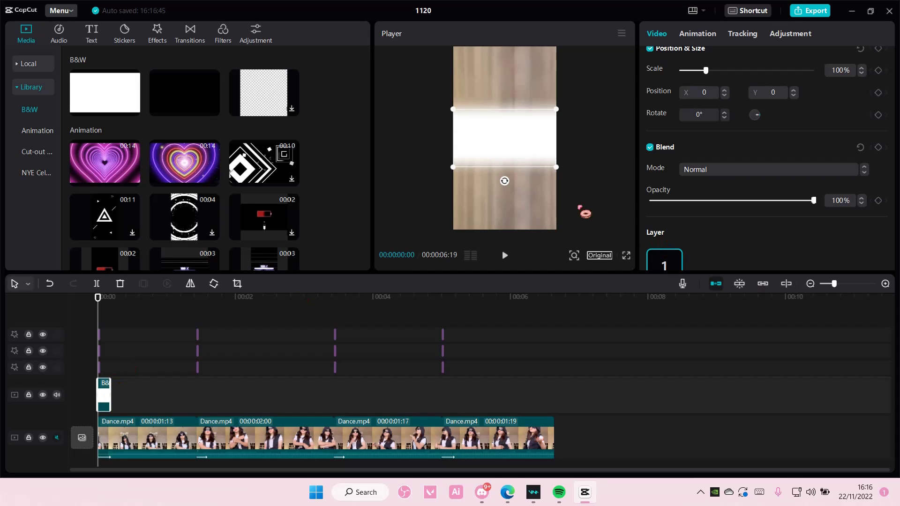
Scale the white clip to 339% to fill the frame and give it a Fade Out exit animation.
left_click_drag(557, 168, 639, 247)
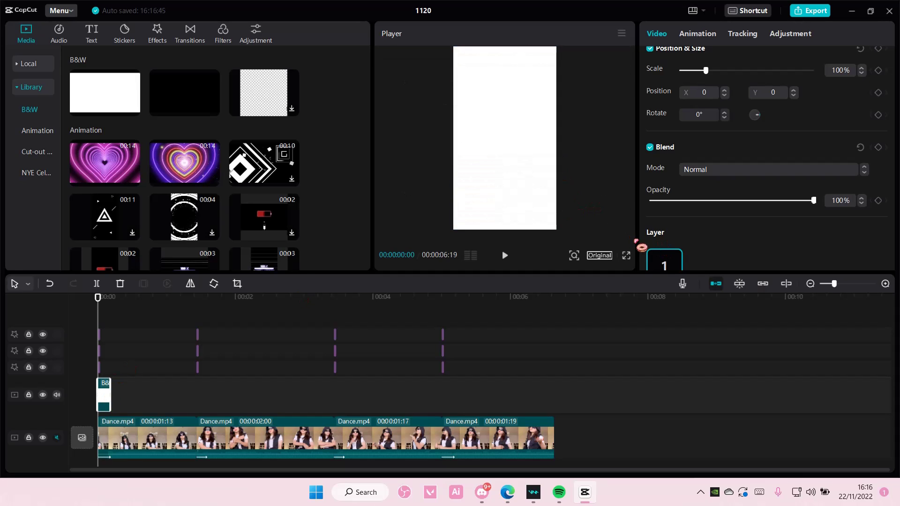
left_click(712, 36)
left_click(767, 60)
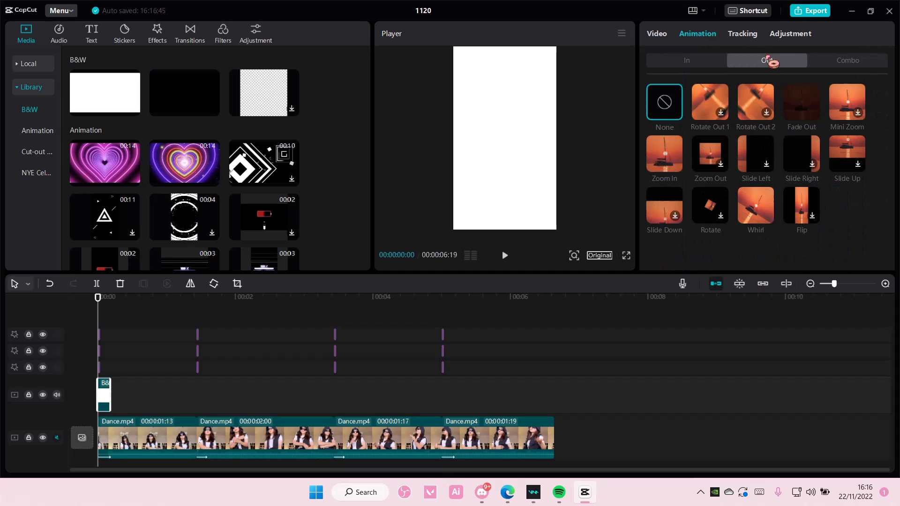
left_click(802, 101)
left_click(661, 36)
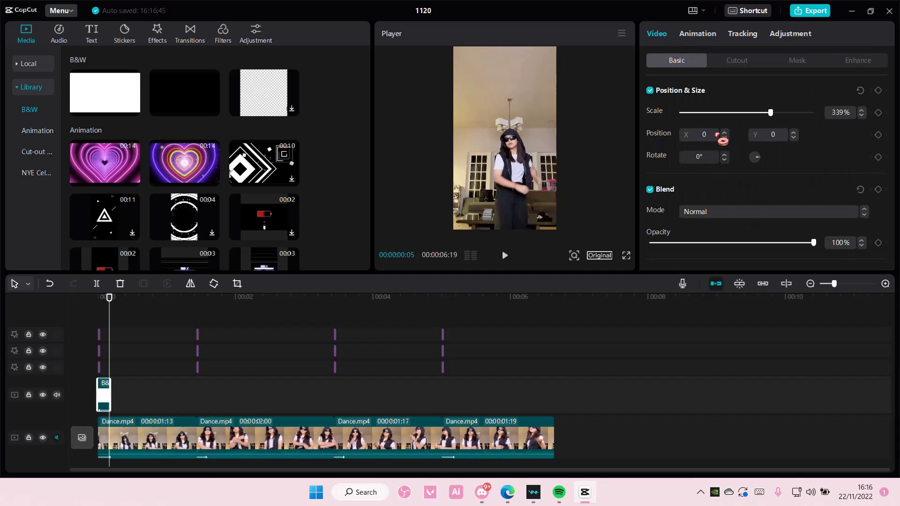
left_click(746, 213)
Set the white flash to Overlay blend, paste a copy at the first cut, and play back the edit.
left_click(740, 292)
left_click_drag(113, 301, 80, 317)
key("ctrl+v")
key("ctrl+v")
key("ctrl+v")
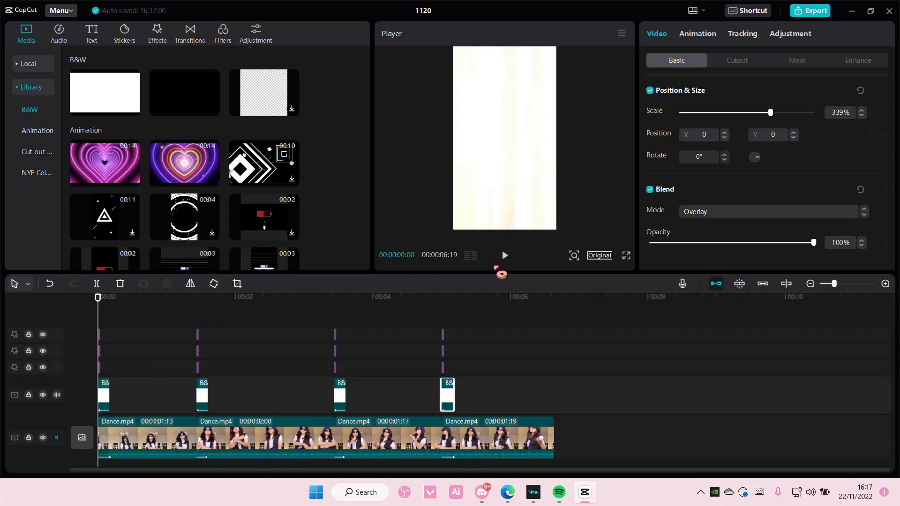
left_click(505, 256)
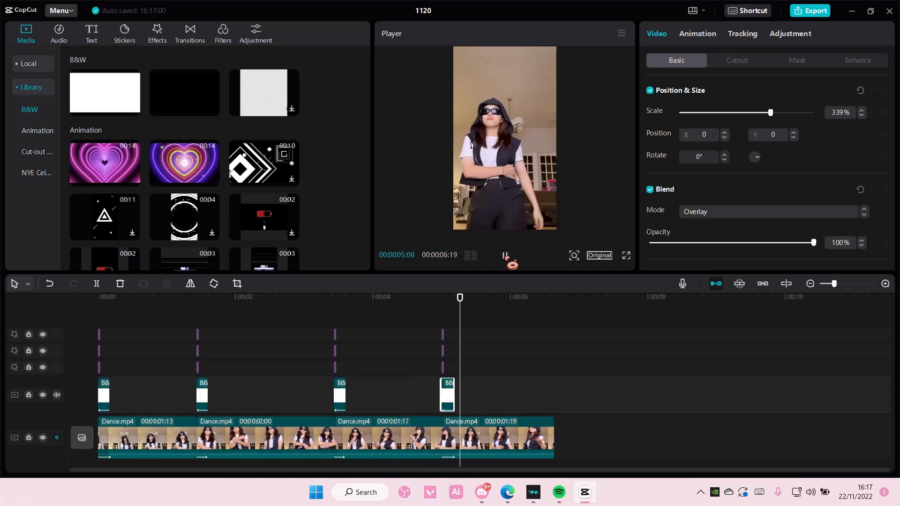
left_click(505, 256)
left_click_drag(525, 307, 82, 310)
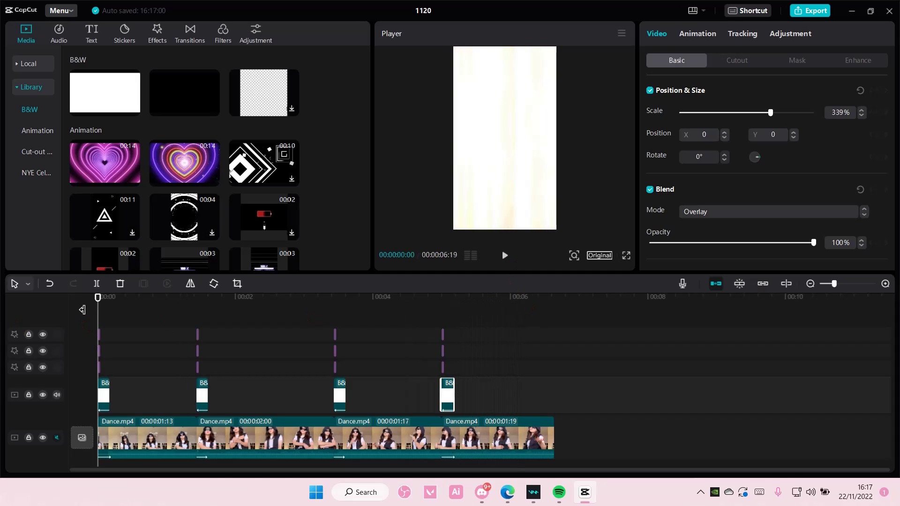
left_click(504, 256)
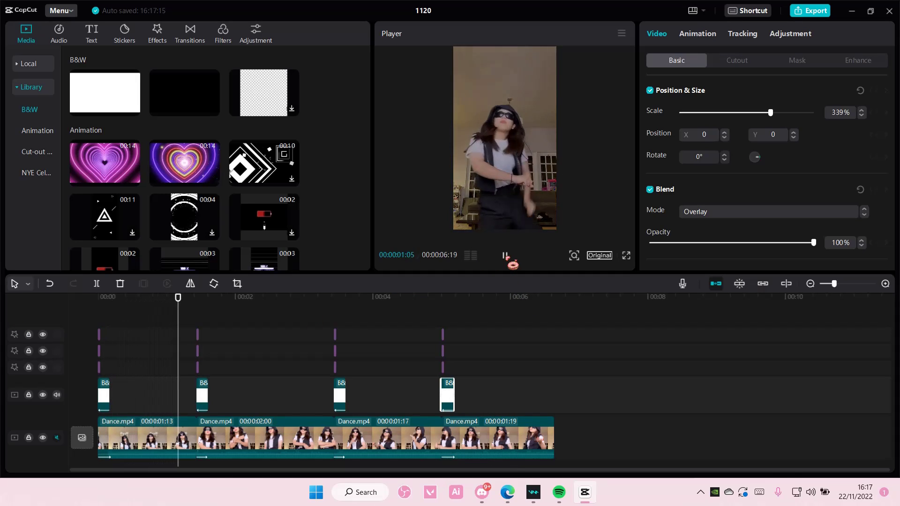